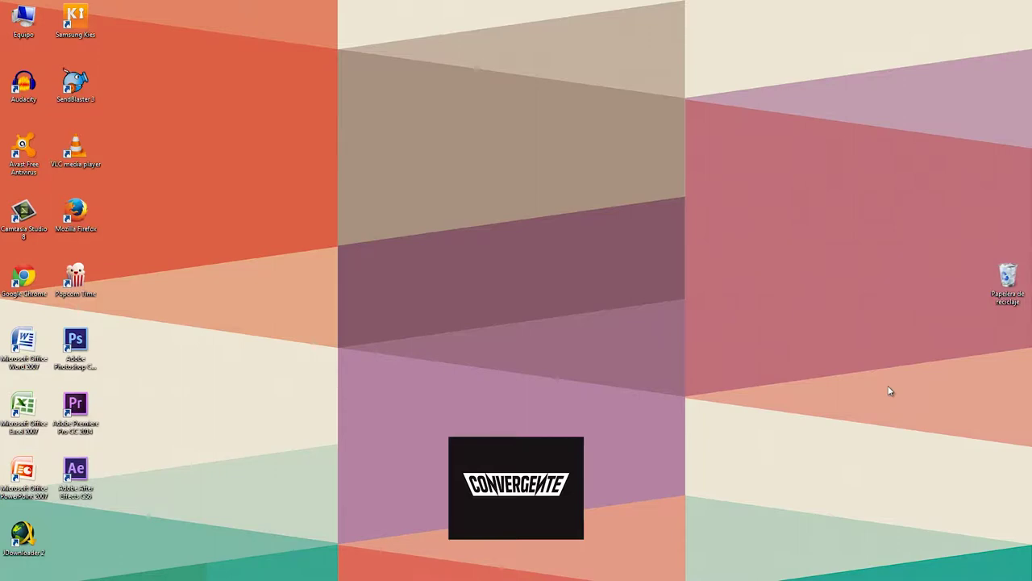
Step: Switch to Audacity and select part of the Track 06 audio, followed by about 16.4 to 27.3 s of the second track
{"action": "key", "text": "alt+Tab"}
{"action": "key", "text": "alt+Tab"}
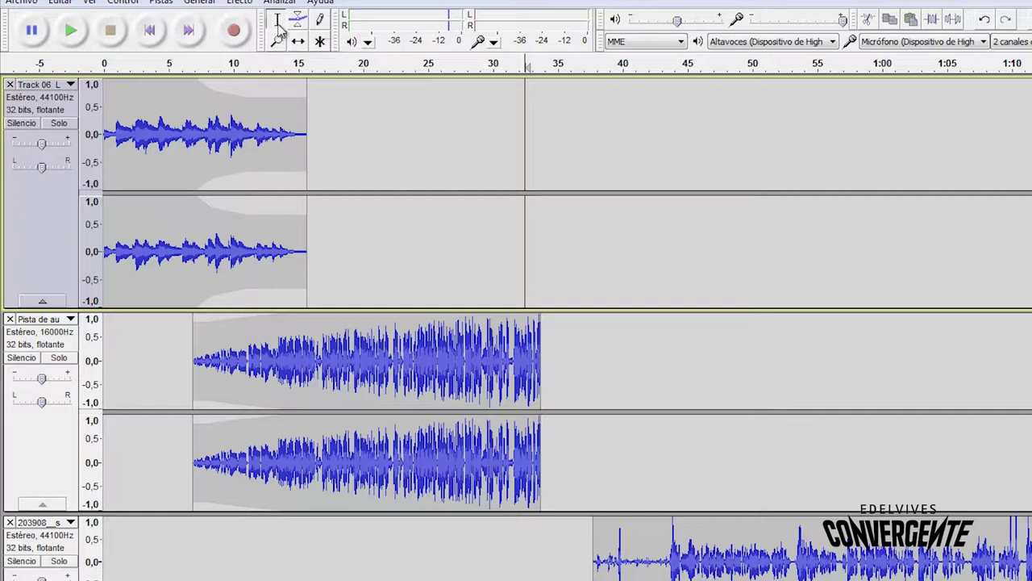
{"action": "left_click_drag", "start_coordinate": [191, 133], "coordinate": [284, 143]}
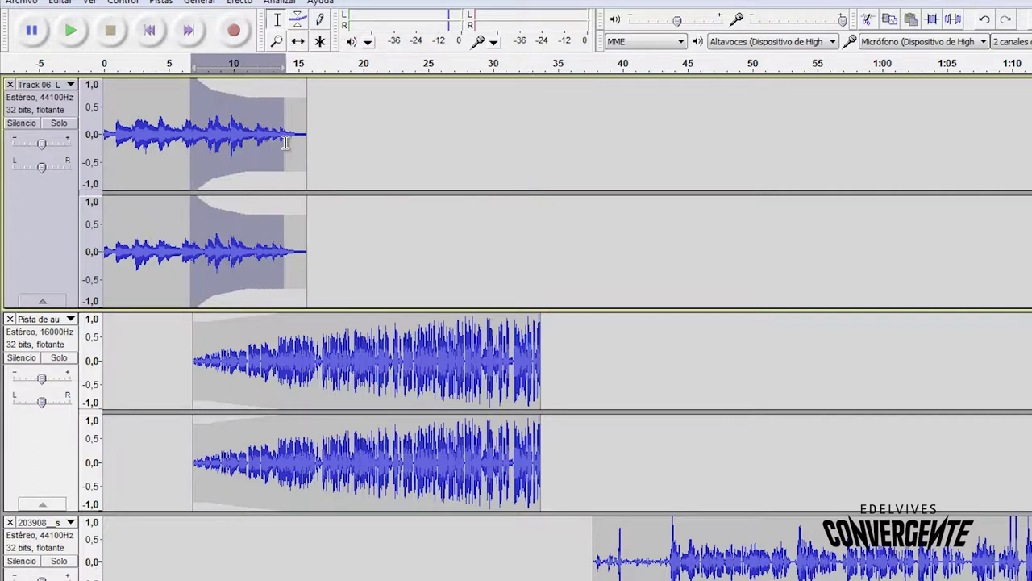
{"action": "left_click", "coordinate": [316, 355]}
{"action": "left_click_drag", "start_coordinate": [316, 355], "coordinate": [456, 391]}
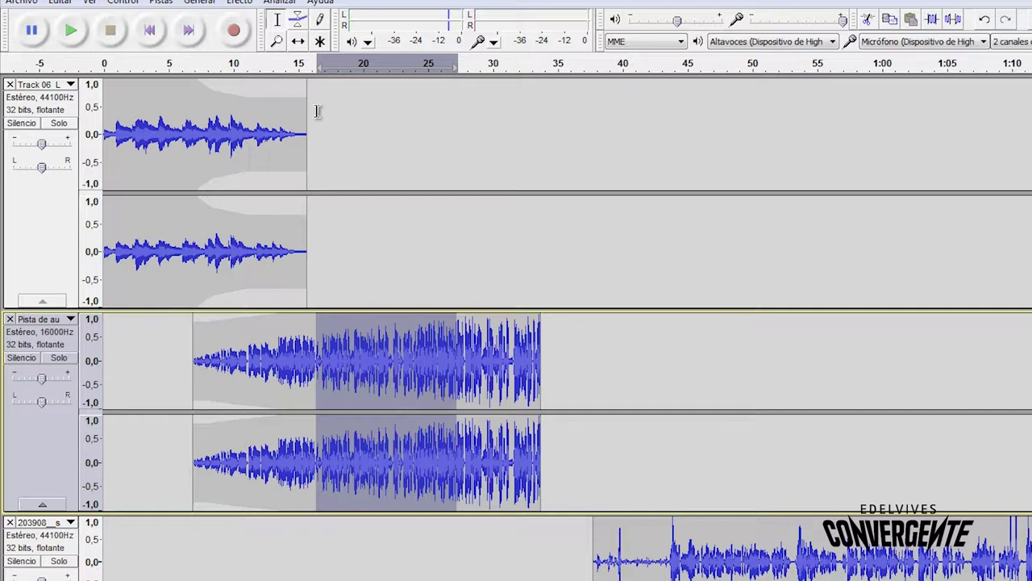
Step: With the Envelope tool, add control points to Track 06 at about 1.45, 1.52 and 1.63 s, raising the last one
{"action": "left_click", "coordinate": [297, 24]}
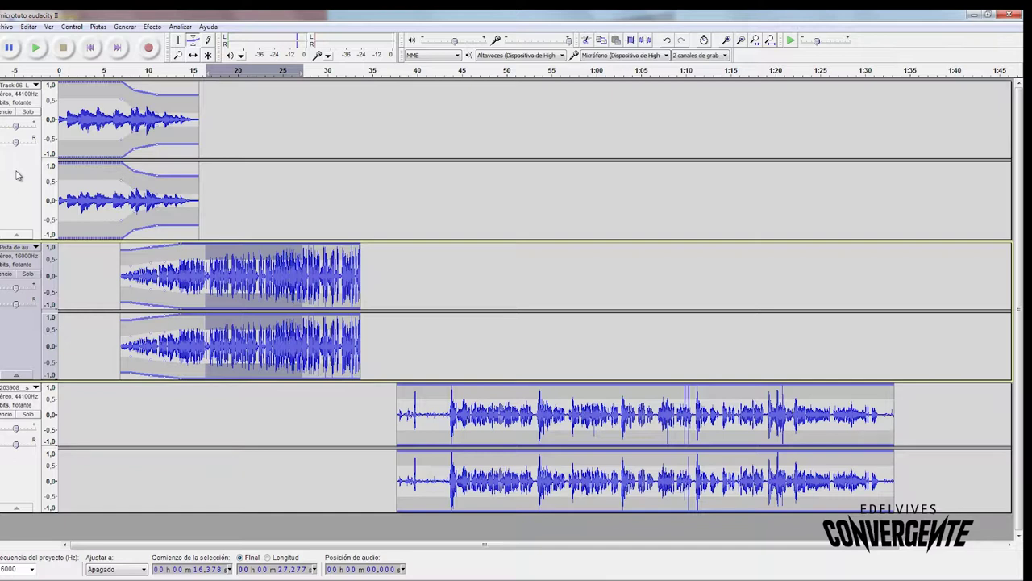
{"action": "scroll", "coordinate": [72, 142], "scroll_direction": "up", "scroll_amount": 4, "text": "ctrl"}
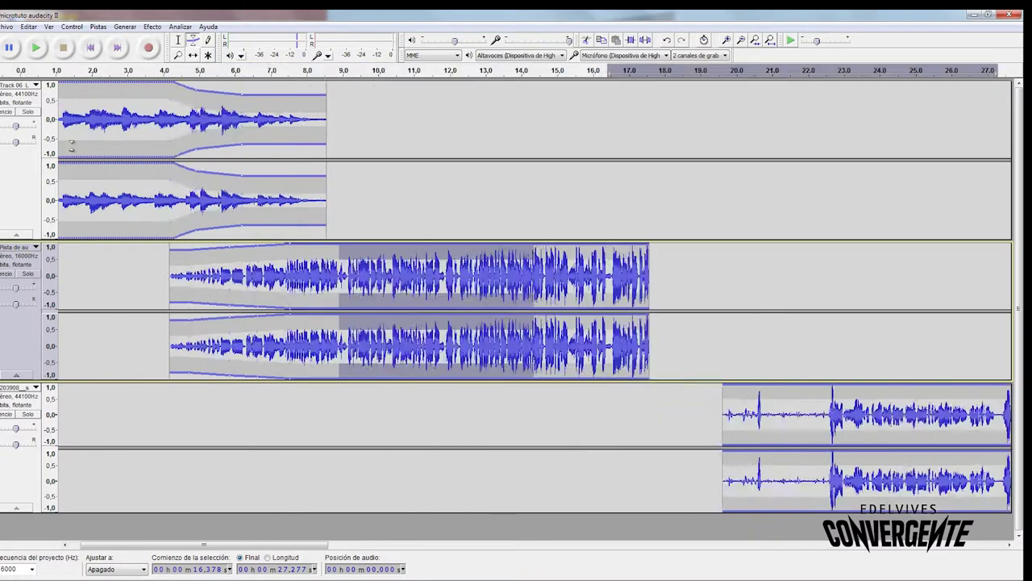
{"action": "scroll", "coordinate": [87, 153], "scroll_direction": "up", "scroll_amount": 3, "text": "ctrl"}
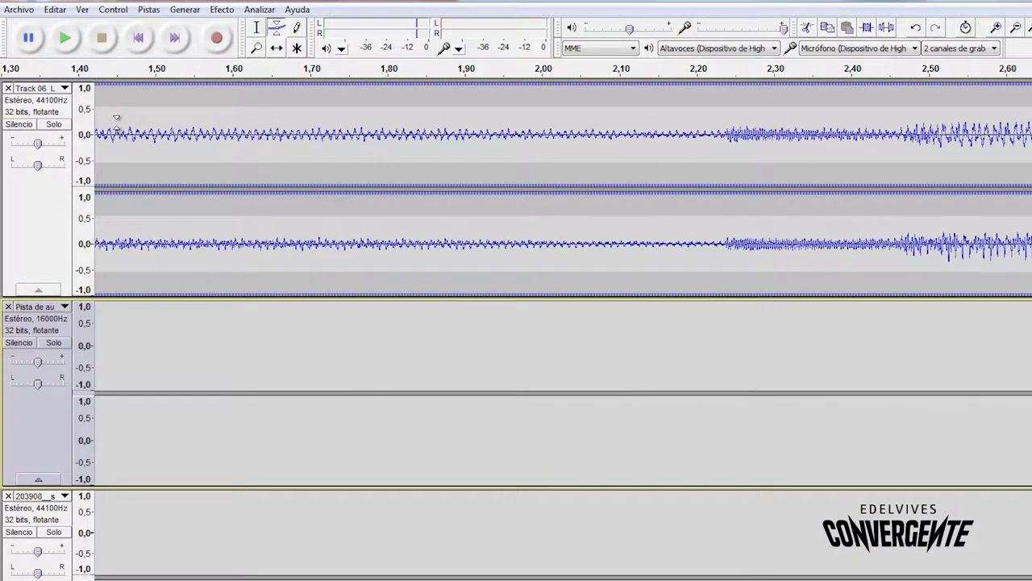
{"action": "left_click", "coordinate": [116, 118]}
{"action": "left_click", "coordinate": [170, 118]}
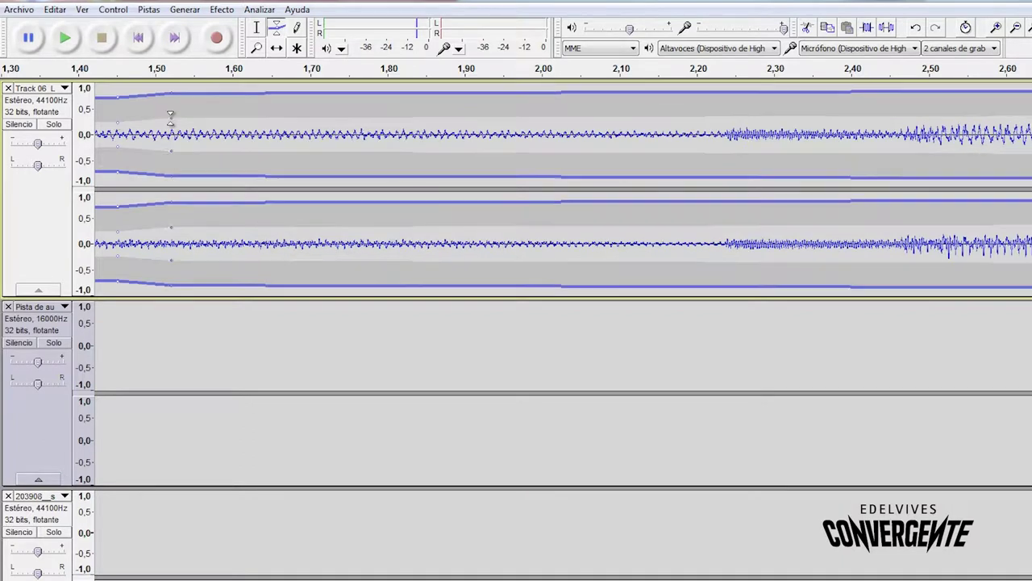
{"action": "left_click", "coordinate": [249, 117]}
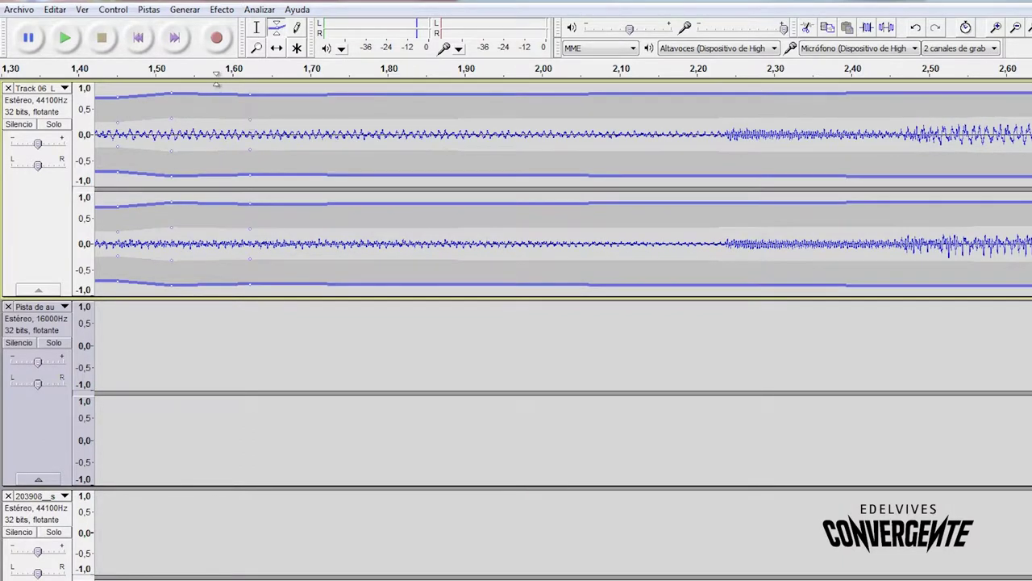
{"action": "left_click_drag", "start_coordinate": [245, 94], "coordinate": [248, 90]}
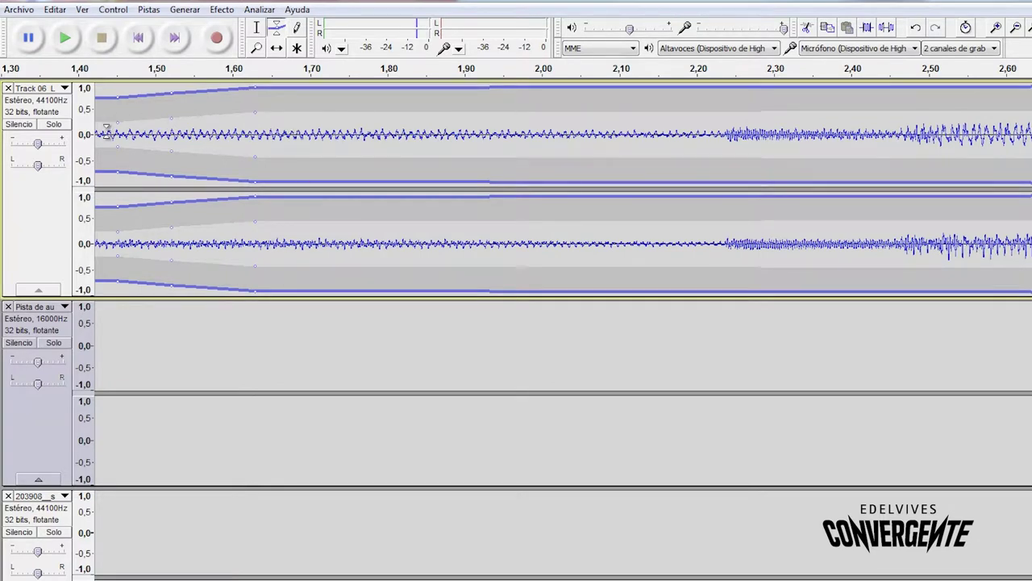
Step: Add an envelope point at about 1.48 s in Track 06 and reshape the points into a gradual fade-in reaching about 1.84 s
{"action": "left_click", "coordinate": [141, 104]}
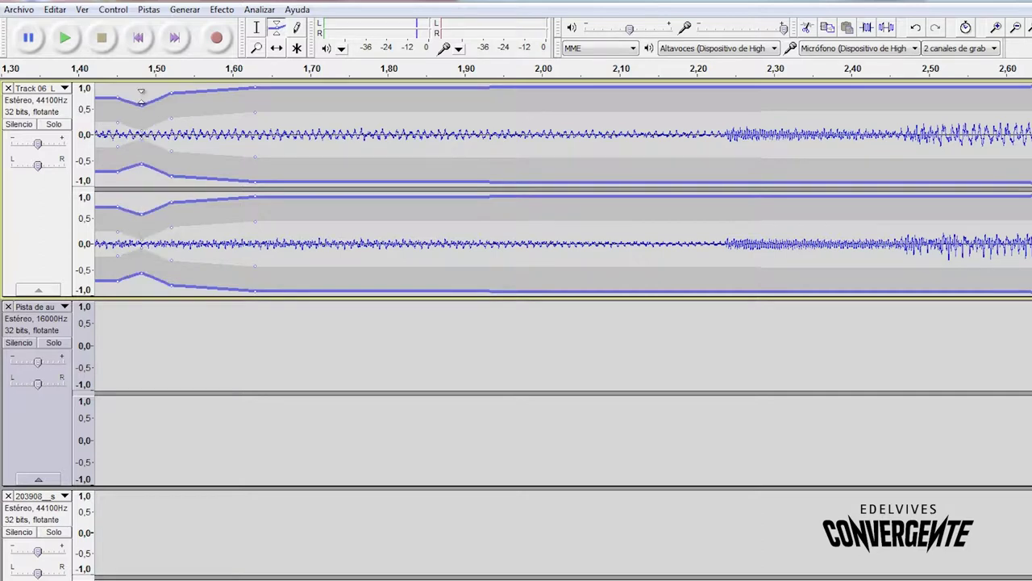
{"action": "left_click_drag", "start_coordinate": [112, 100], "coordinate": [113, 116]}
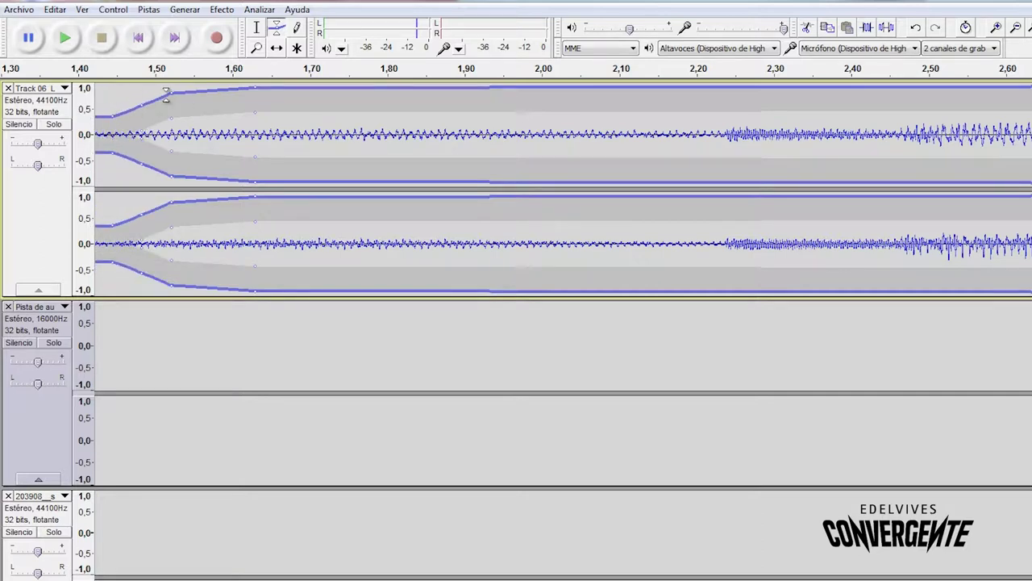
{"action": "left_click_drag", "start_coordinate": [170, 94], "coordinate": [210, 97]}
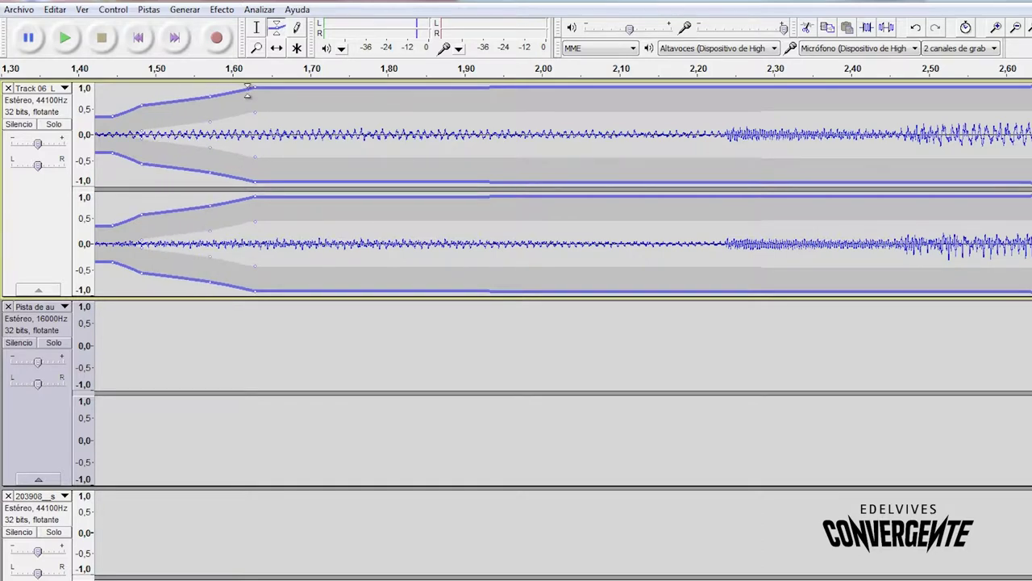
{"action": "left_click_drag", "start_coordinate": [293, 94], "coordinate": [416, 90]}
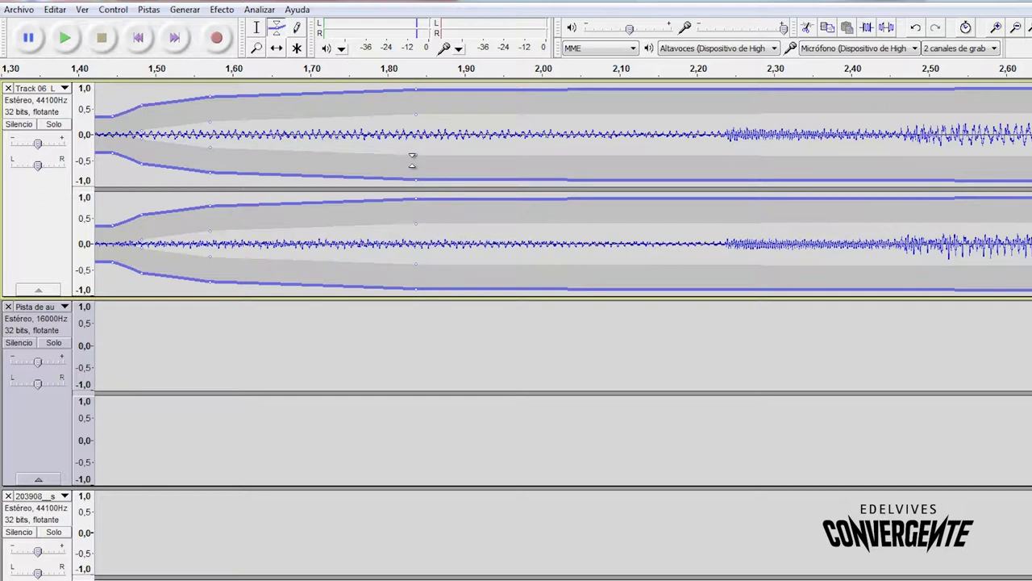
{"action": "scroll", "coordinate": [412, 161], "scroll_direction": "down", "scroll_amount": 2}
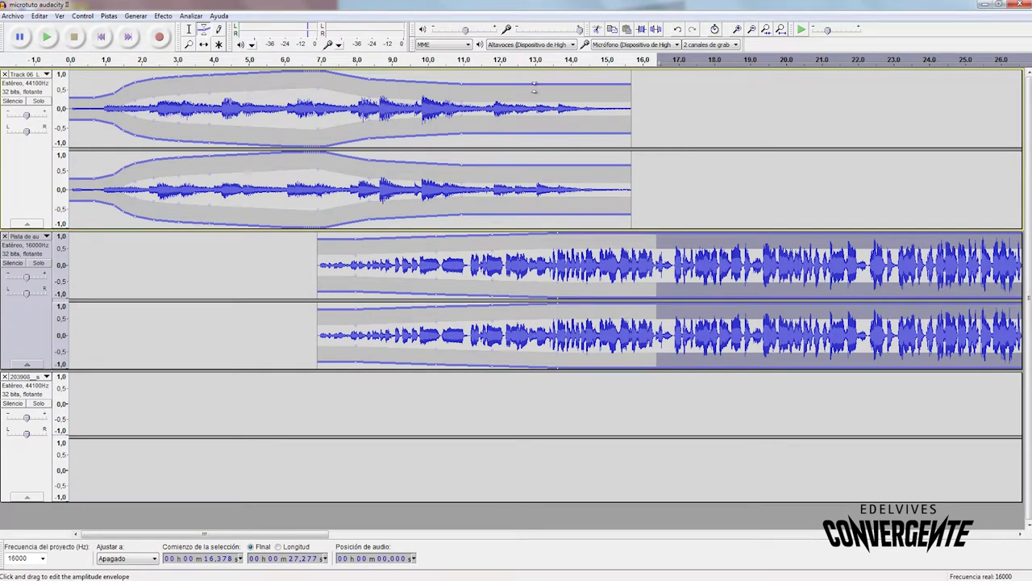
Step: Shape the envelopes to fade out Track 06 from about 13 s and soften the beginning of the second track
{"action": "left_click", "coordinate": [533, 87]}
{"action": "left_click_drag", "start_coordinate": [561, 90], "coordinate": [569, 95]}
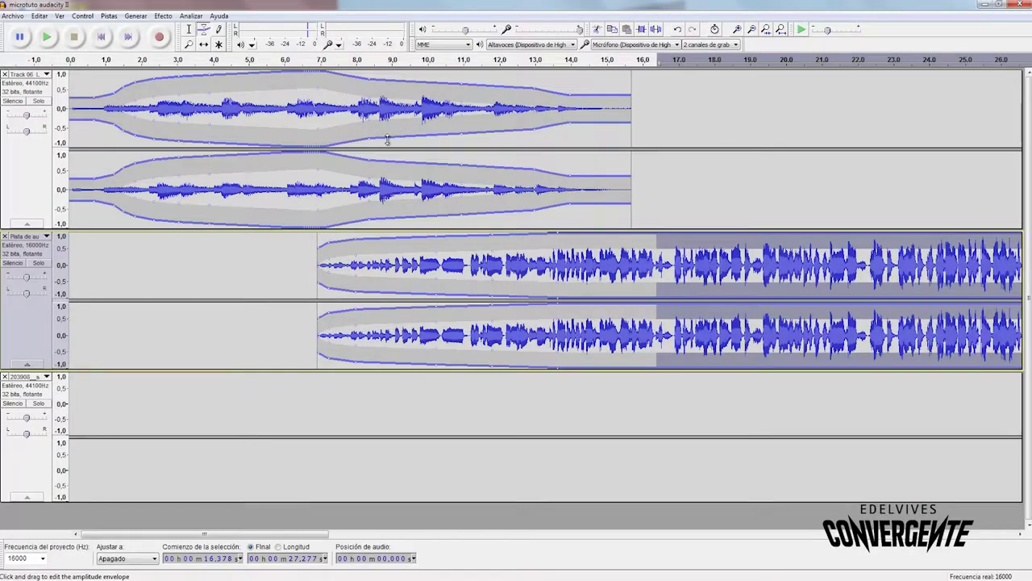
{"action": "left_click", "coordinate": [303, 139]}
{"action": "left_click_drag", "start_coordinate": [303, 139], "coordinate": [339, 165]}
{"action": "left_click", "coordinate": [339, 161]}
Step: Play the mix from about 6.9 s to hear the crossfade between the first two tracks, and stop playback
{"action": "left_click", "coordinate": [188, 29]}
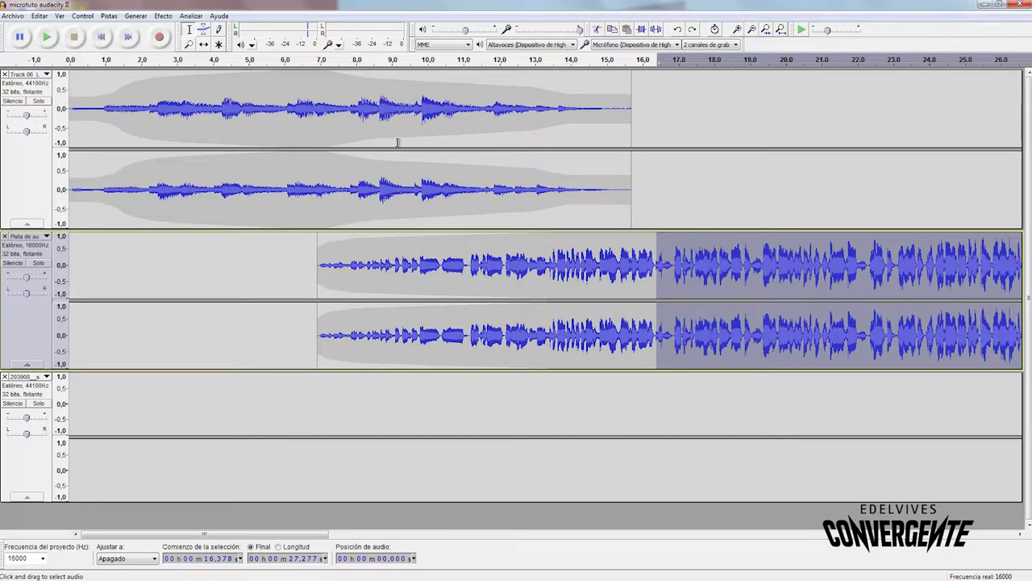
{"action": "left_click", "coordinate": [320, 141]}
{"action": "key", "text": "space"}
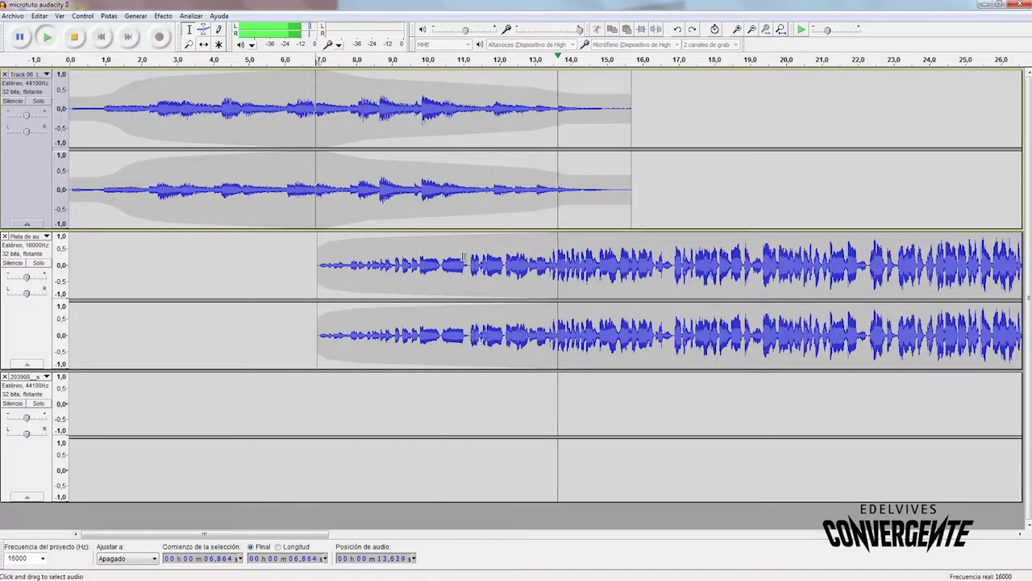
{"action": "key", "text": "space"}
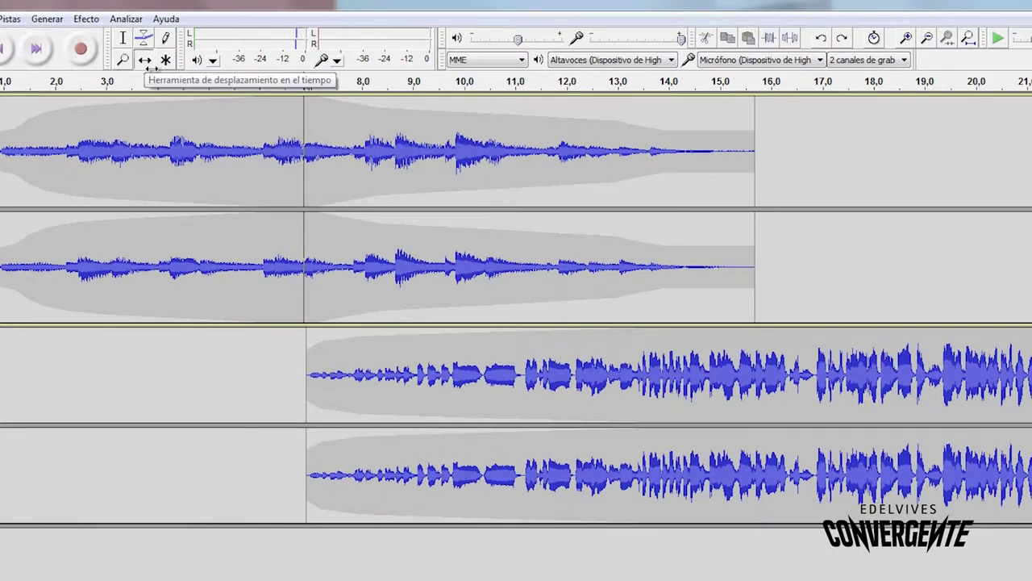
Step: Use the Time Shift tool to move the Track 06 clip to about 5.3 s and return it to the project start
{"action": "left_click", "coordinate": [145, 59]}
{"action": "left_click_drag", "start_coordinate": [196, 127], "coordinate": [469, 129]}
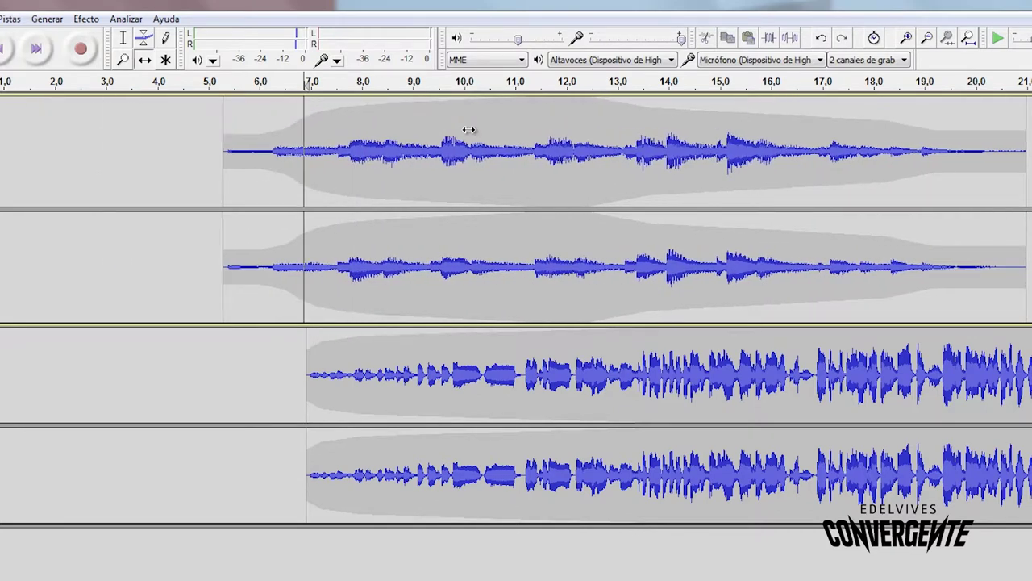
{"action": "left_click_drag", "start_coordinate": [469, 129], "coordinate": [222, 158]}
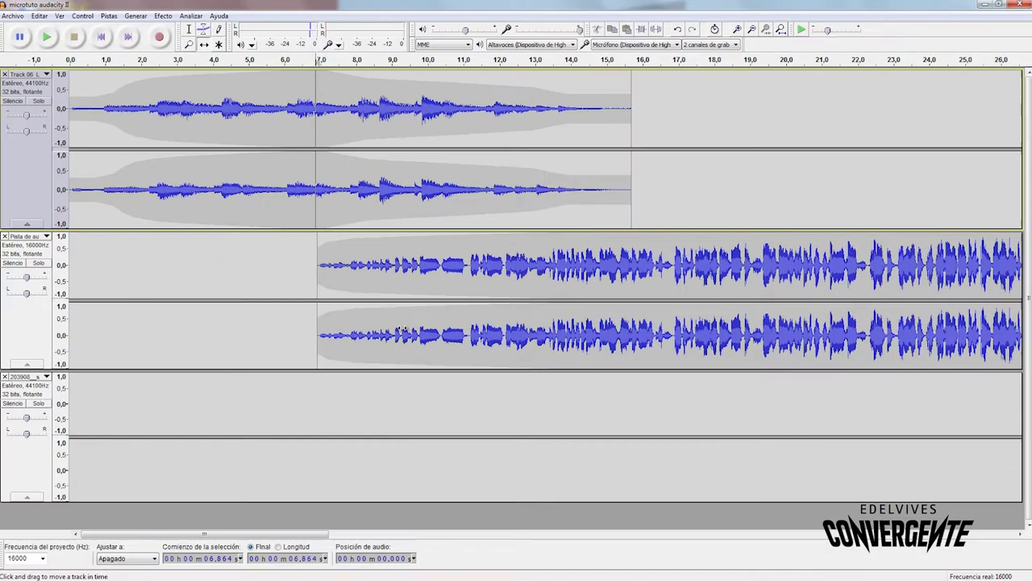
Step: Fit the whole project in view and shift the second track's clip to start at about 13 s
{"action": "key", "text": "ctrl+f"}
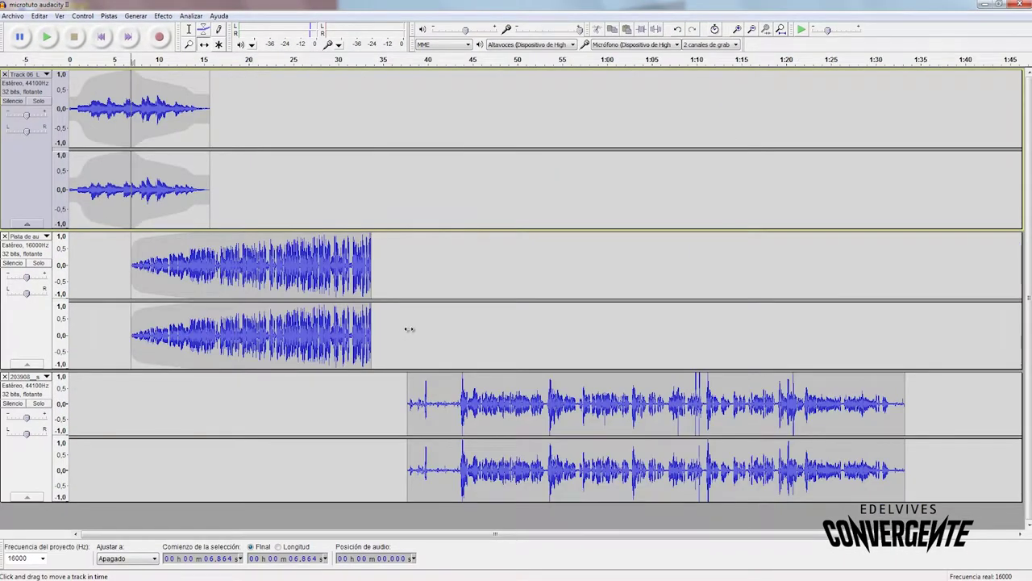
{"action": "left_click_drag", "start_coordinate": [202, 263], "coordinate": [257, 269]}
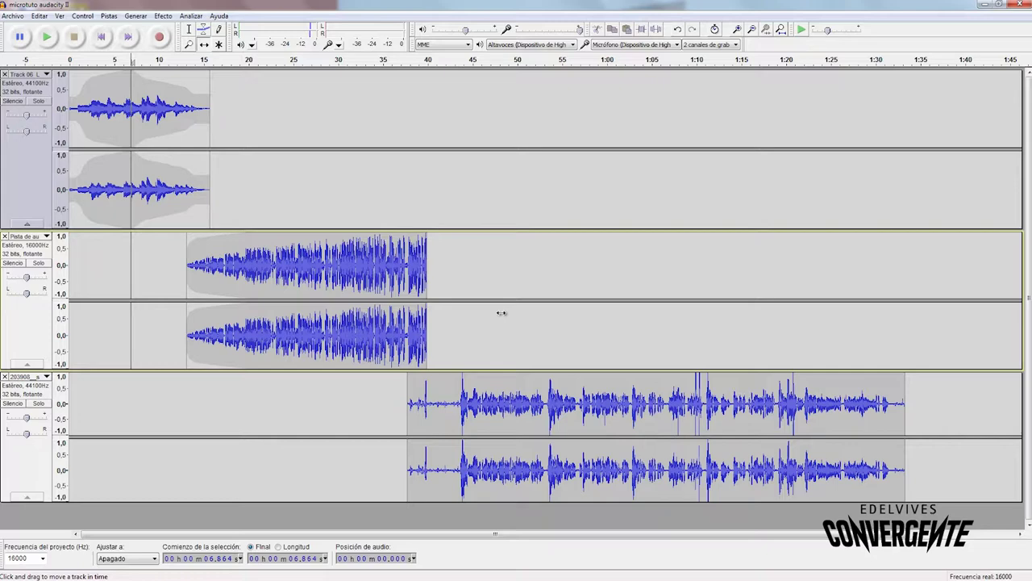
Step: Shift the Track 06 clip partly before time zero and bring it back to start at 0 s
{"action": "left_click_drag", "start_coordinate": [143, 162], "coordinate": [121, 168]}
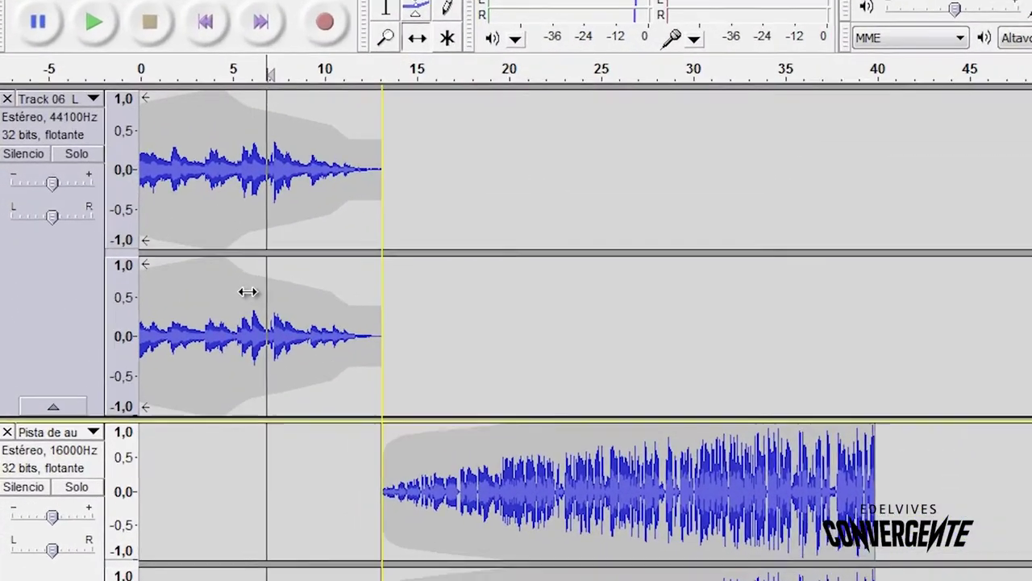
{"action": "left_click_drag", "start_coordinate": [248, 292], "coordinate": [290, 297]}
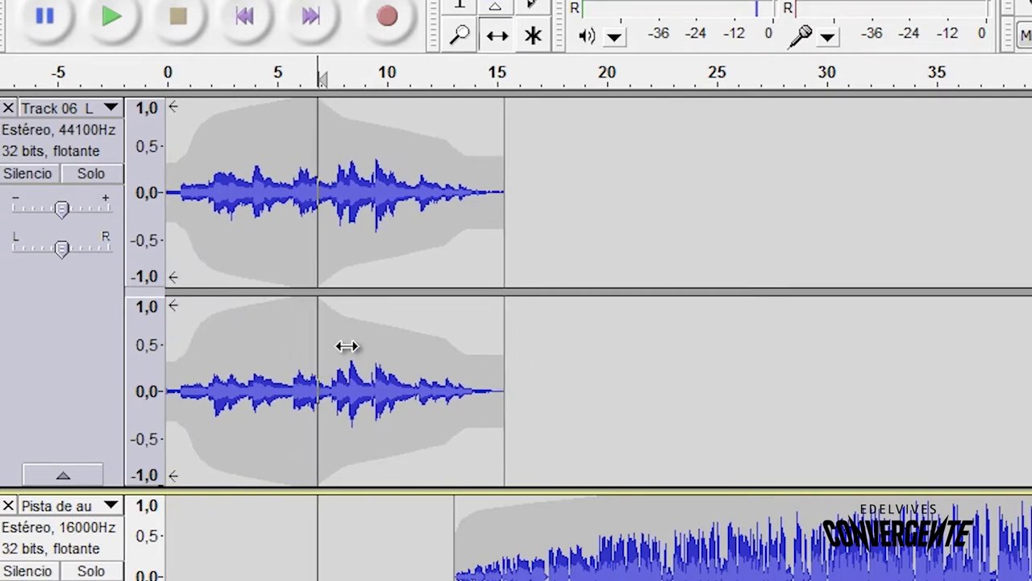
{"action": "left_click_drag", "start_coordinate": [347, 346], "coordinate": [289, 353]}
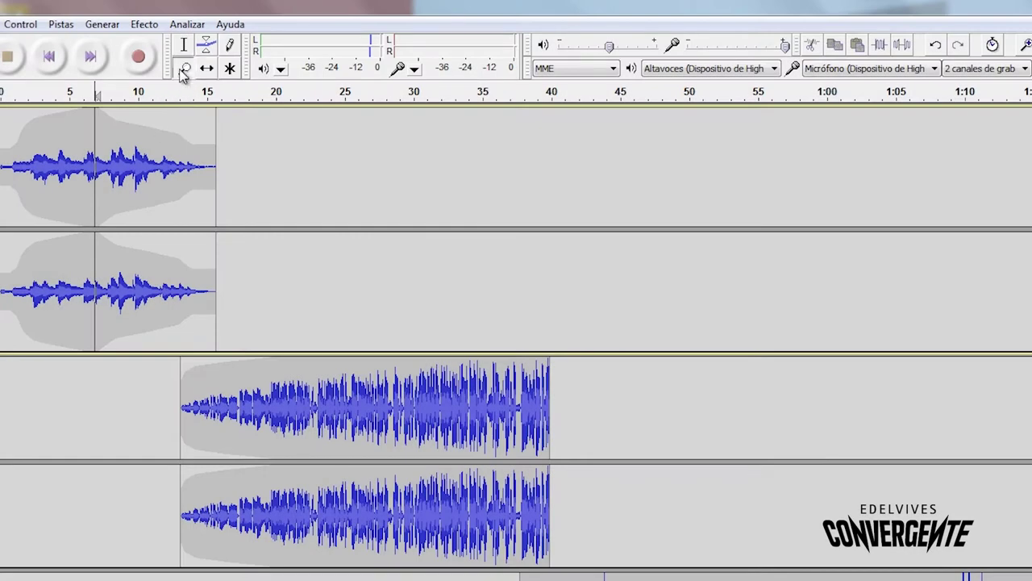
Step: Magnify the Track 06 timeline around 11.92 s with the Zoom tool until the individual wave cycles can be examined
{"action": "left_click", "coordinate": [184, 68]}
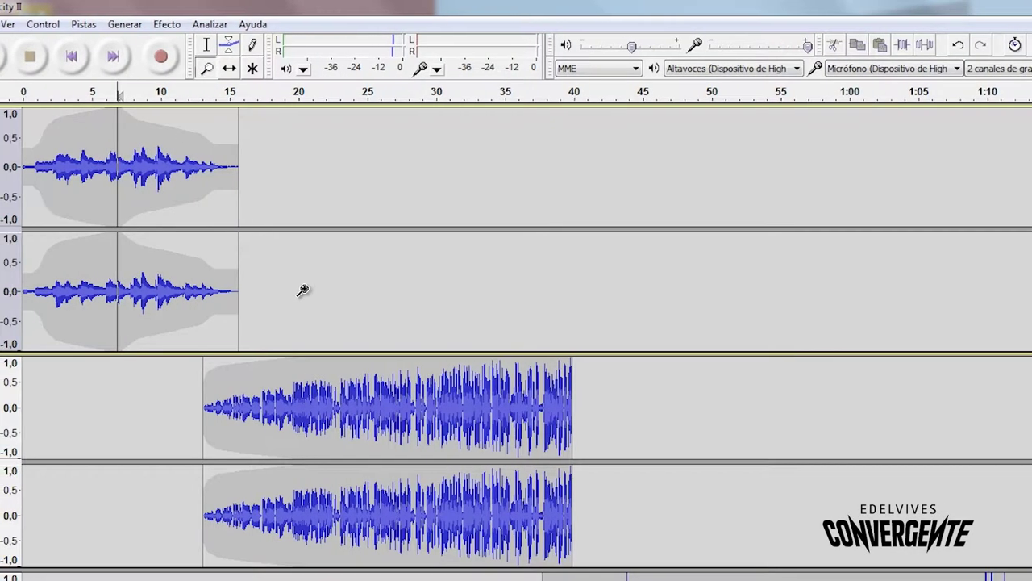
{"action": "left_click", "coordinate": [211, 278]}
{"action": "left_click", "coordinate": [224, 275]}
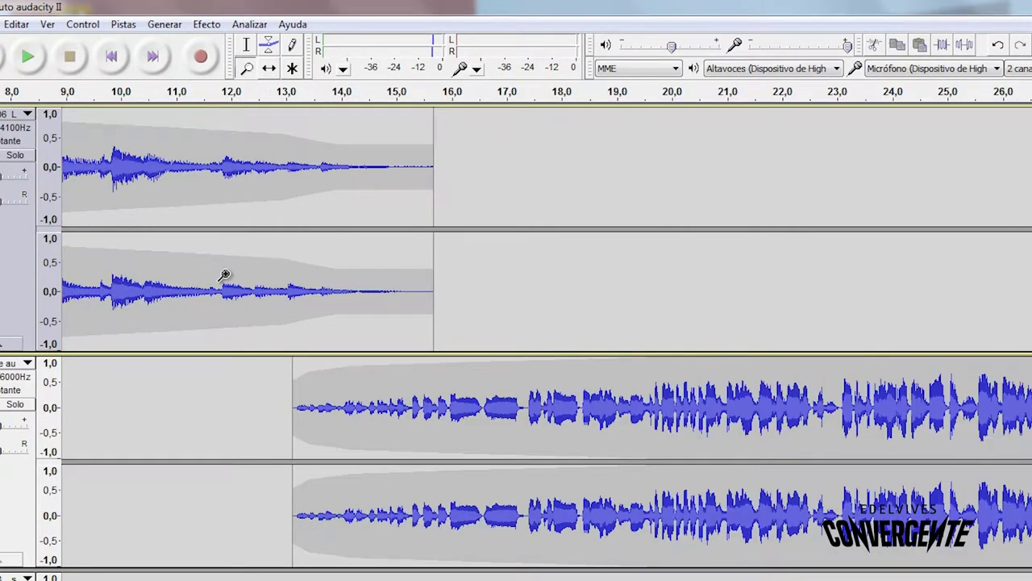
{"action": "left_click", "coordinate": [225, 275]}
{"action": "left_click", "coordinate": [224, 275]}
{"action": "left_click", "coordinate": [224, 275]}
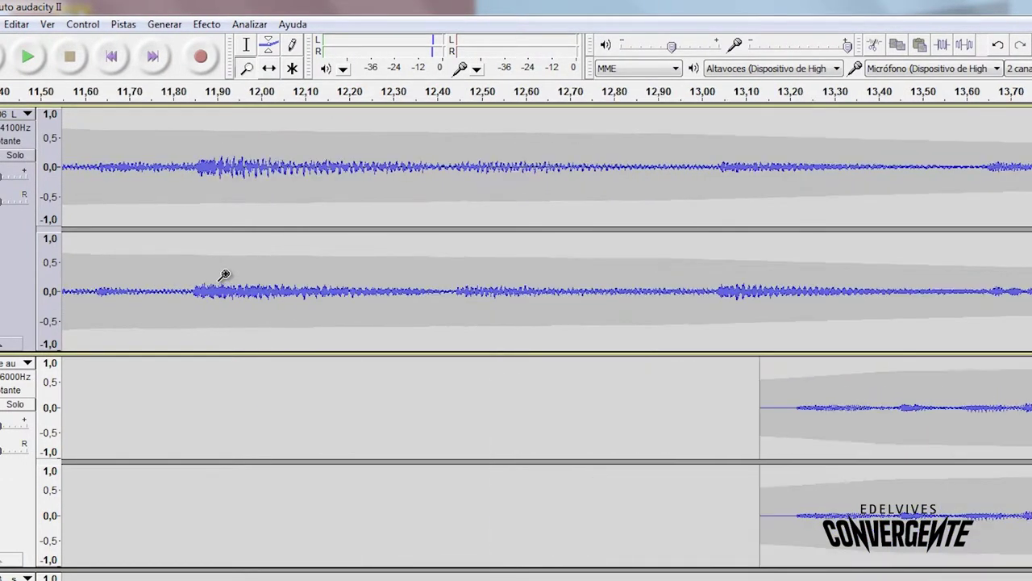
{"action": "left_click", "coordinate": [224, 275]}
{"action": "left_click", "coordinate": [224, 275]}
{"action": "left_click", "coordinate": [224, 276]}
{"action": "left_click", "coordinate": [224, 275]}
{"action": "left_click", "coordinate": [224, 275]}
{"action": "left_click", "coordinate": [225, 275]}
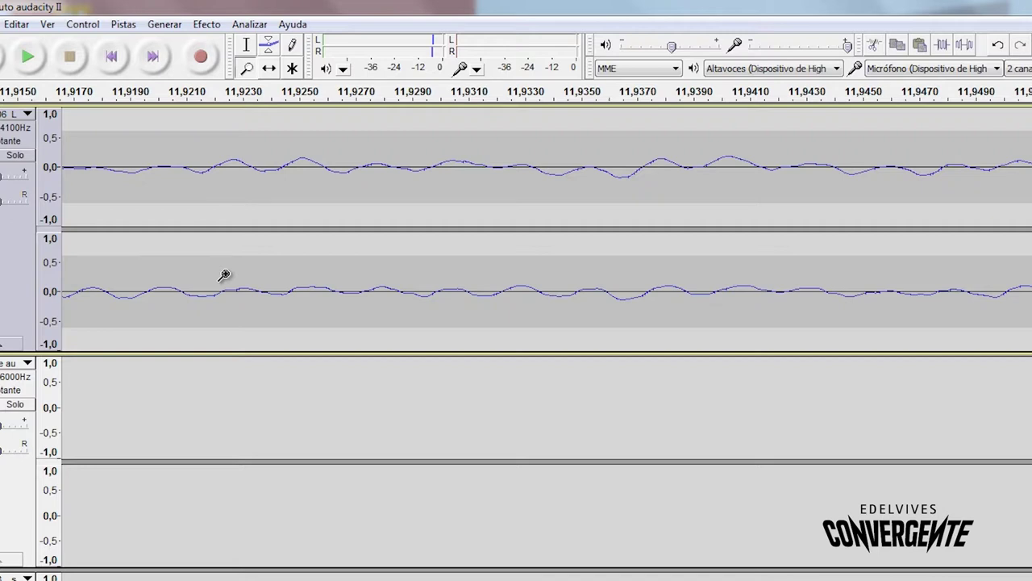
Step: Magnify the amplitude scale of Track 06 step by step to examine the range around 0.37
{"action": "left_click", "coordinate": [52, 282]}
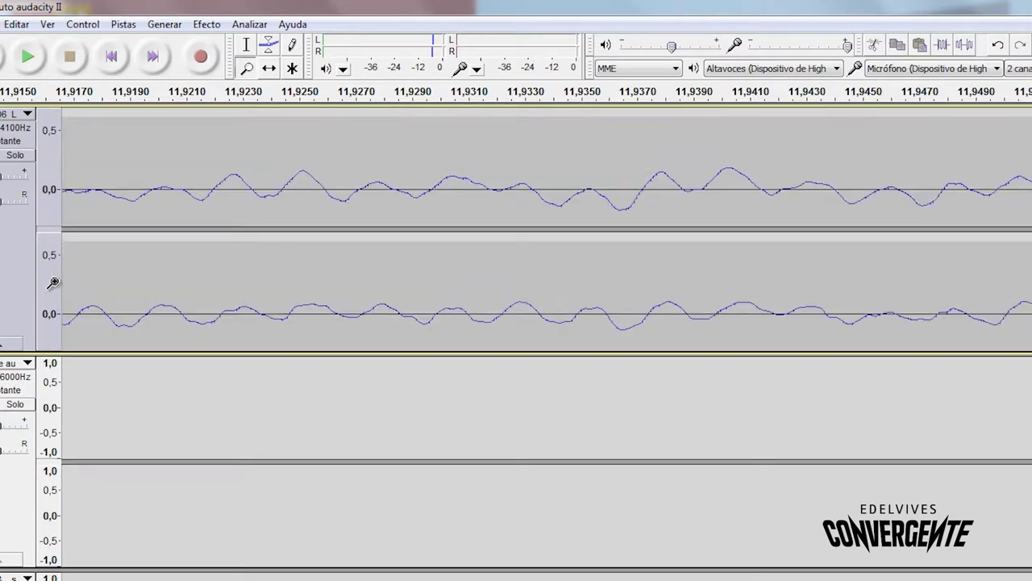
{"action": "left_click", "coordinate": [52, 282]}
{"action": "left_click", "coordinate": [53, 282]}
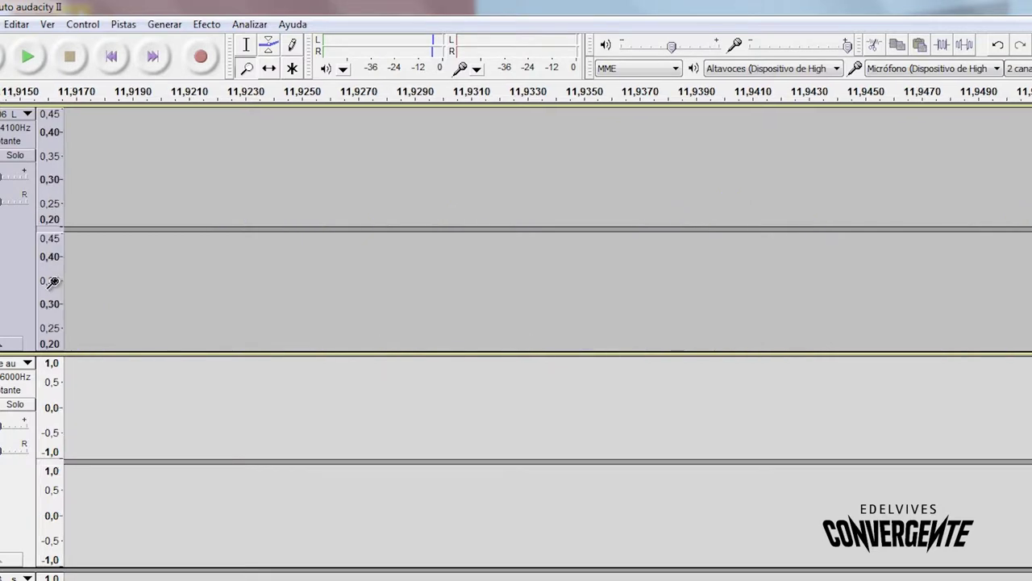
{"action": "left_click", "coordinate": [53, 282]}
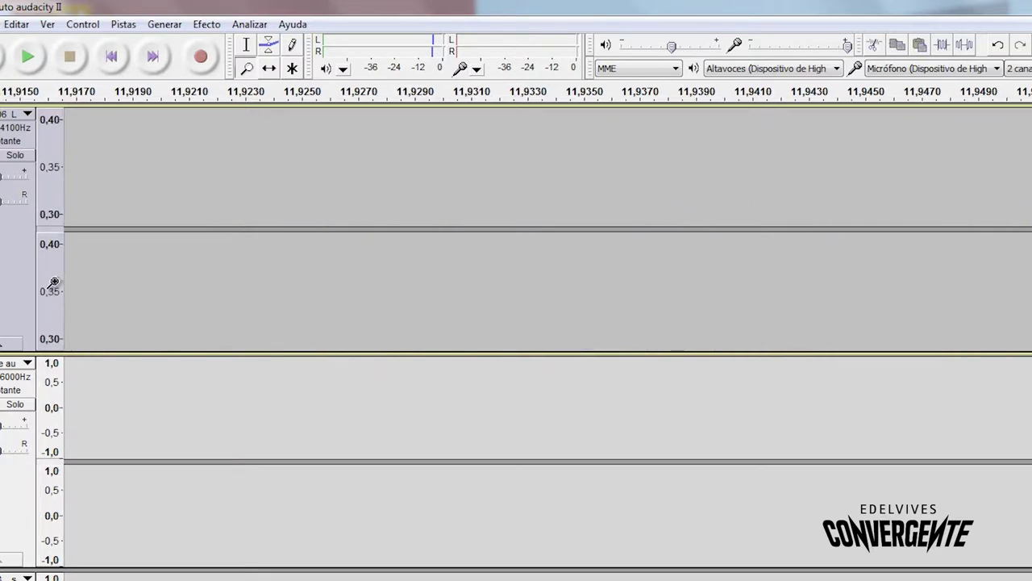
{"action": "left_click", "coordinate": [52, 282]}
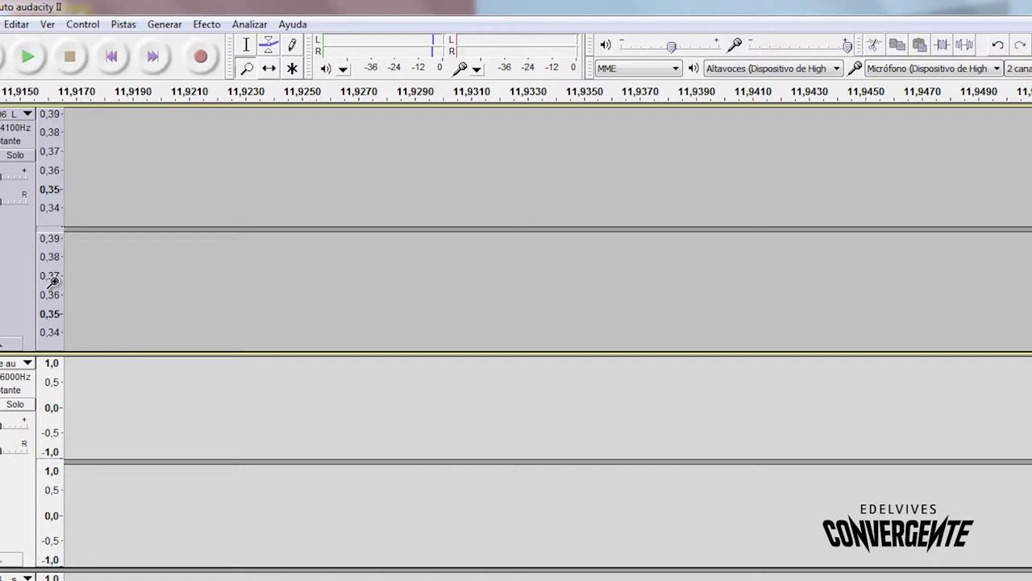
{"action": "left_click", "coordinate": [53, 280]}
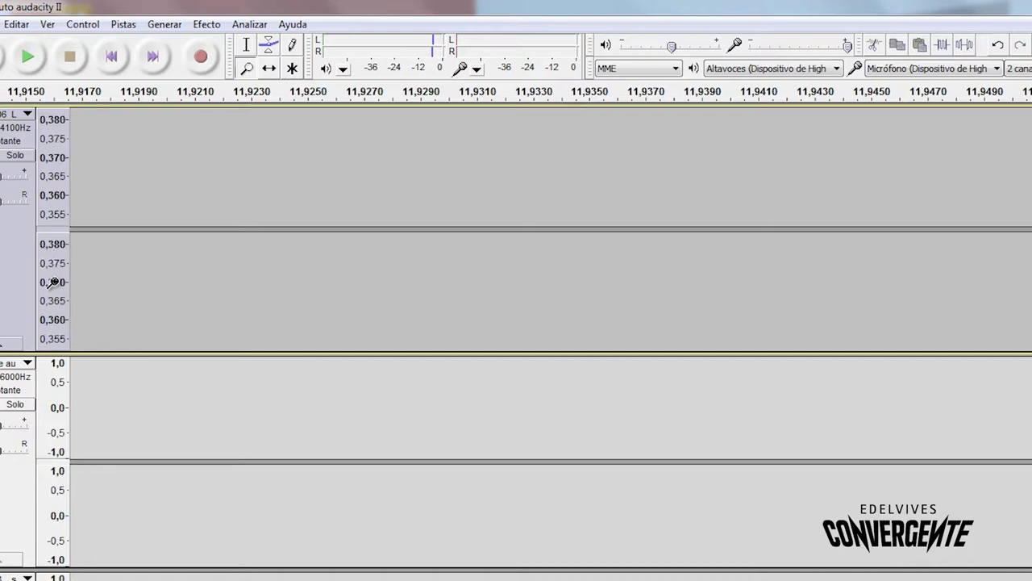
Step: Reduce the amplitude magnification of Track 06 until its vertical scale spans -2.0 to 2.0
{"action": "left_click", "coordinate": [52, 281], "text": "shift"}
{"action": "left_click", "coordinate": [53, 282], "text": "shift"}
{"action": "left_click", "coordinate": [52, 280], "text": "shift"}
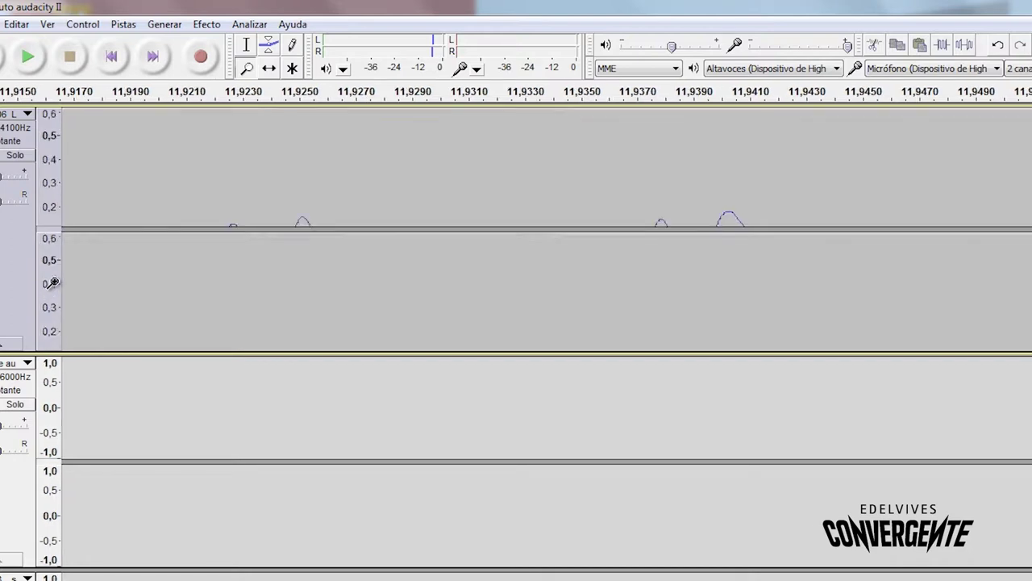
{"action": "left_click", "coordinate": [51, 280], "text": "shift"}
{"action": "left_click", "coordinate": [52, 280], "text": "shift"}
{"action": "left_click", "coordinate": [51, 280], "text": "shift"}
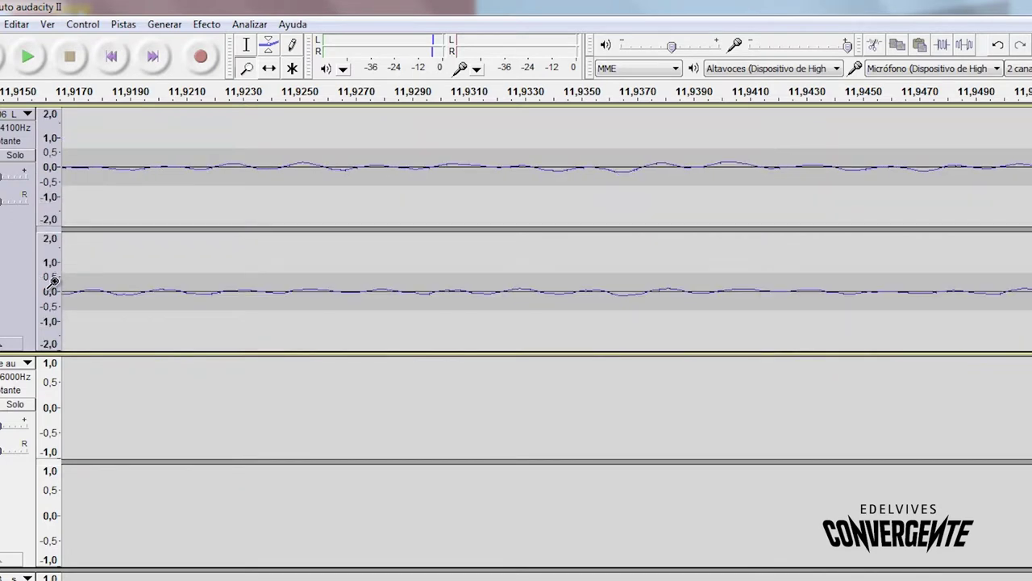
Step: Zoom the timeline out with the Zoom tool until the clips of all three tracks are in view
{"action": "left_click", "coordinate": [214, 278], "text": "shift"}
{"action": "left_click", "coordinate": [214, 278], "text": "shift"}
{"action": "left_click", "coordinate": [213, 278], "text": "shift"}
{"action": "left_click", "coordinate": [214, 278], "text": "shift"}
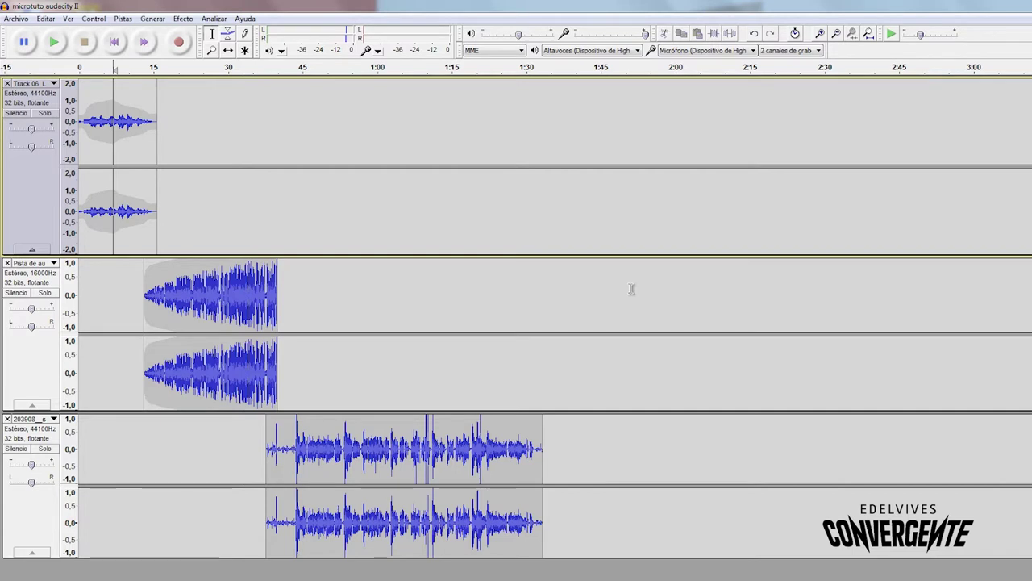
Step: Cut the third track's audio from about 43 s to 53 s and shift the remaining clip to start at about 1:21
{"action": "left_click_drag", "start_coordinate": [295, 464], "coordinate": [345, 454]}
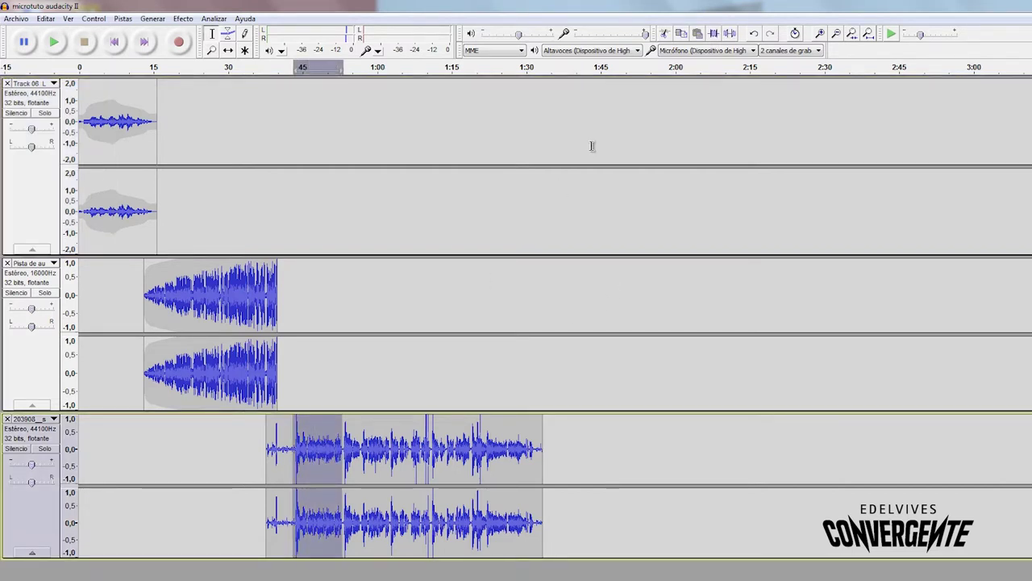
{"action": "left_click", "coordinate": [666, 34]}
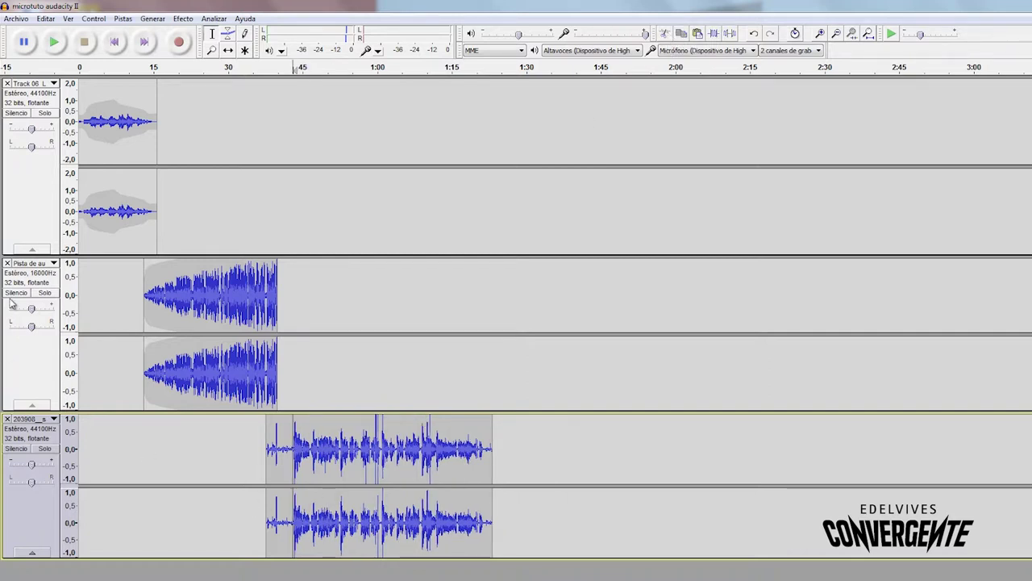
{"action": "left_click", "coordinate": [228, 50]}
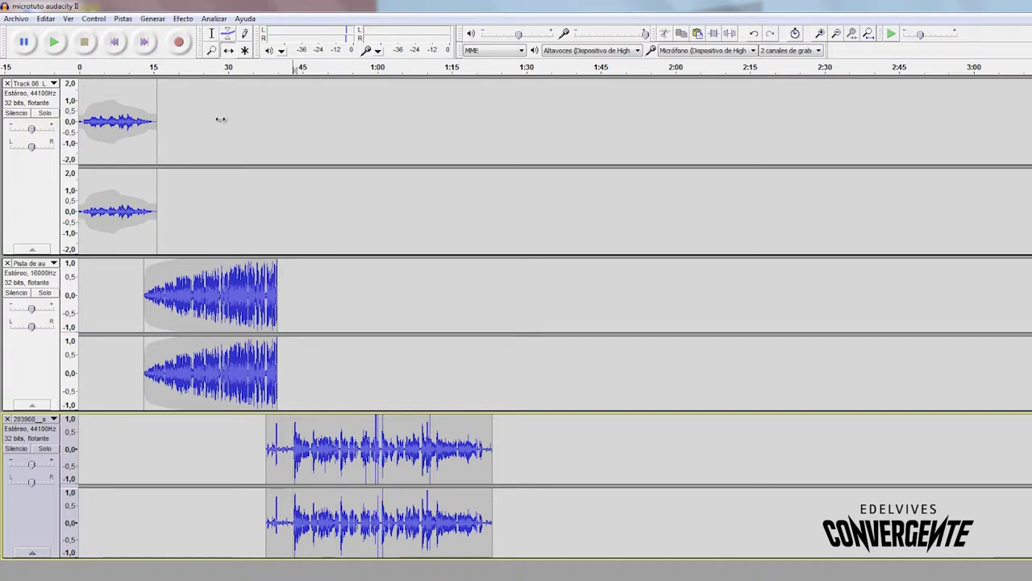
{"action": "left_click_drag", "start_coordinate": [327, 458], "coordinate": [550, 477]}
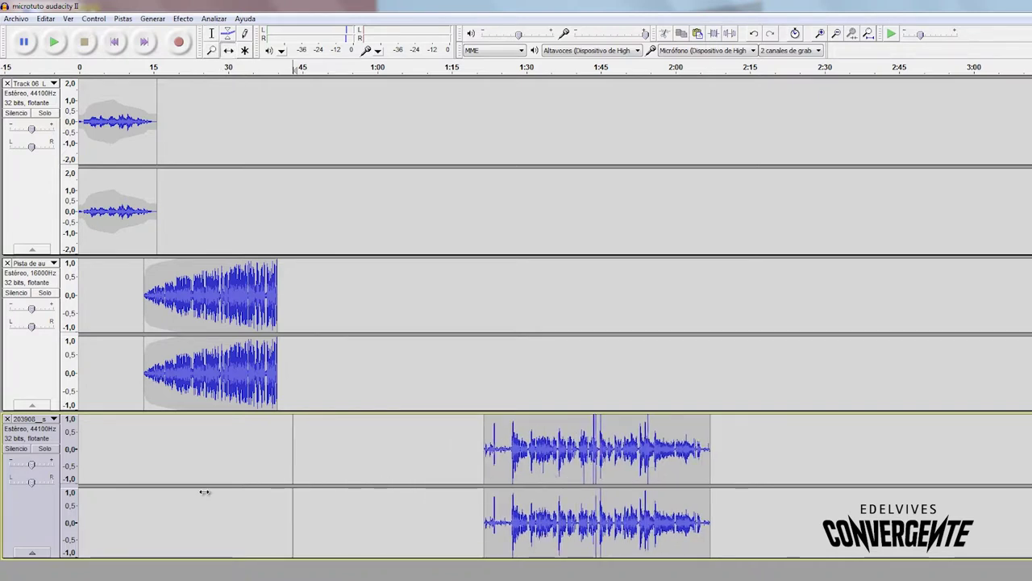
Step: Paste the cut section into the third track at about 43 s and shift it to start at about 50 s
{"action": "left_click", "coordinate": [698, 33]}
{"action": "left_click_drag", "start_coordinate": [312, 463], "coordinate": [291, 453]}
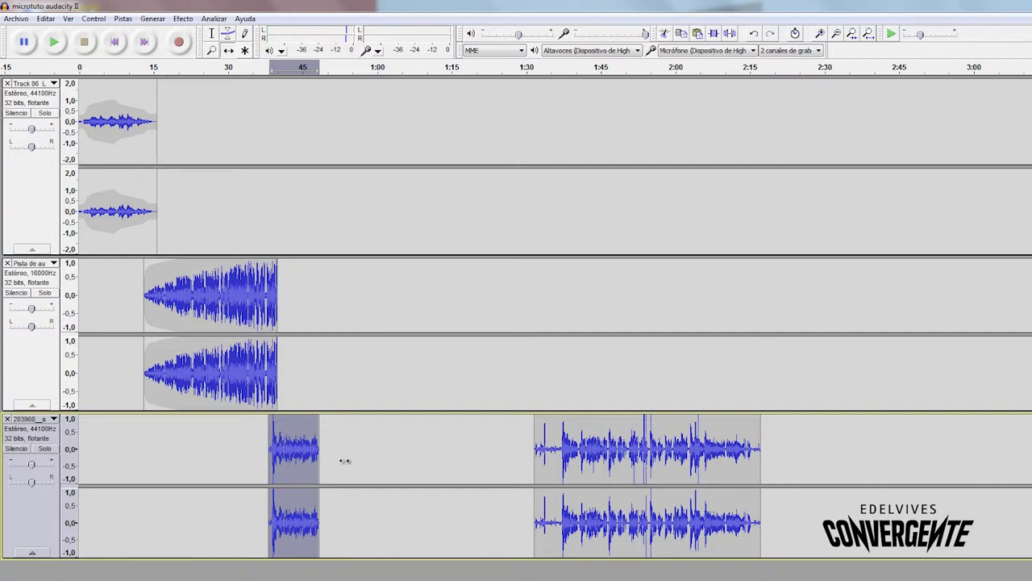
{"action": "left_click_drag", "start_coordinate": [277, 474], "coordinate": [339, 474]}
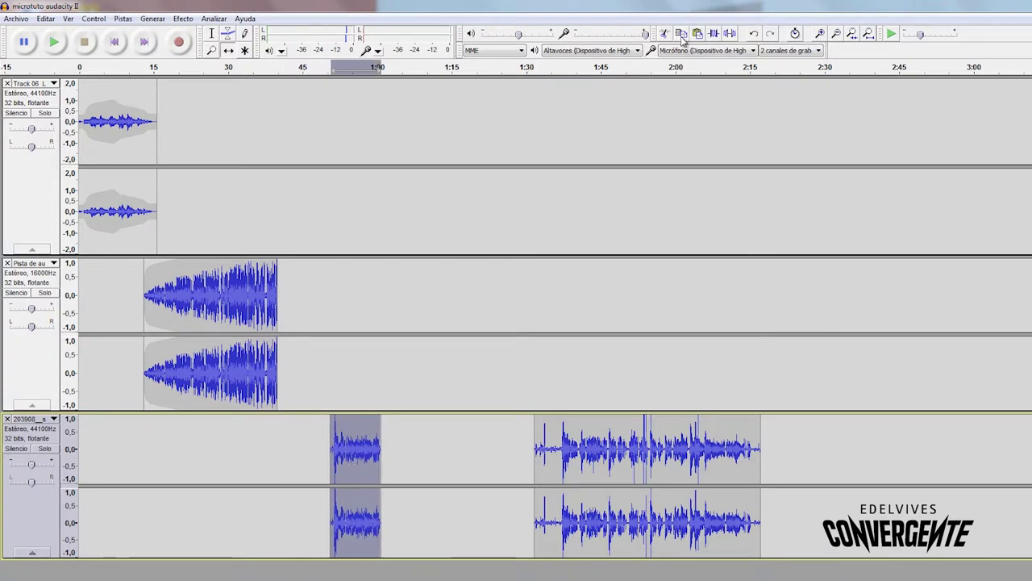
Step: Cut Track 06 from about 8 s to its end and paste the piece at about 40 s, where the second track's clip ends
{"action": "left_click", "coordinate": [212, 33]}
{"action": "left_click_drag", "start_coordinate": [164, 133], "coordinate": [121, 135]}
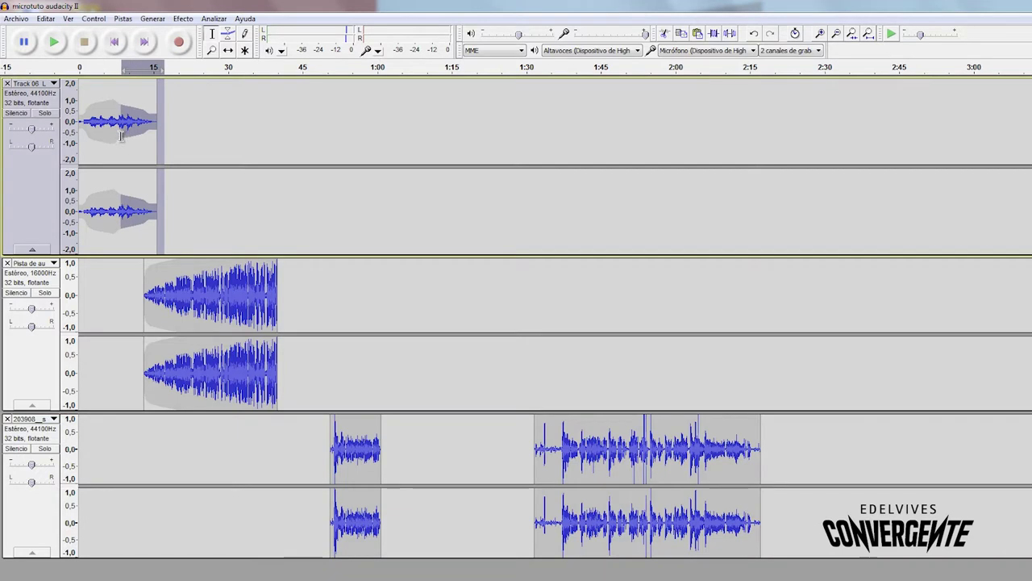
{"action": "left_click", "coordinate": [666, 34]}
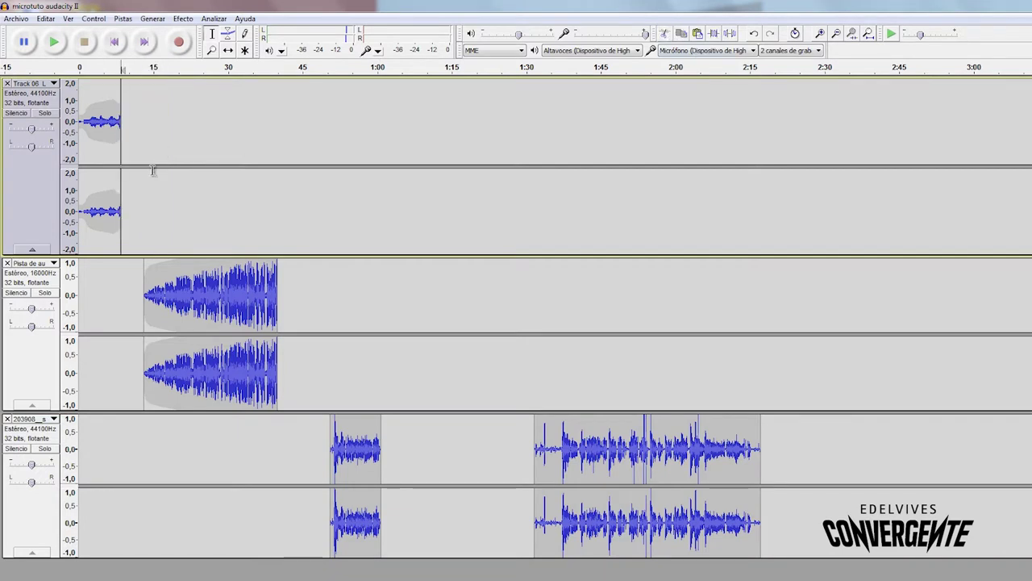
{"action": "left_click", "coordinate": [276, 84]}
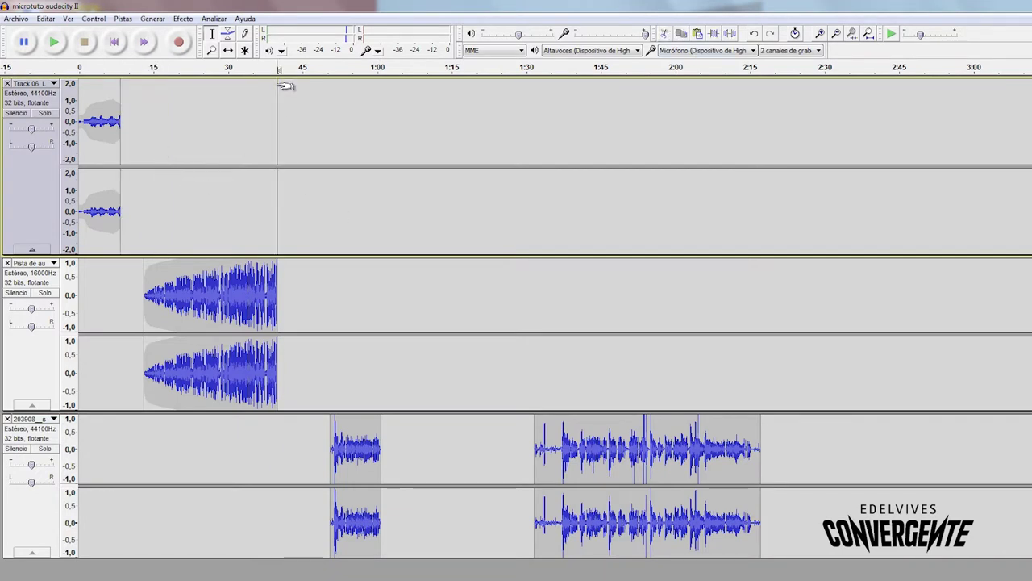
{"action": "left_click", "coordinate": [698, 34]}
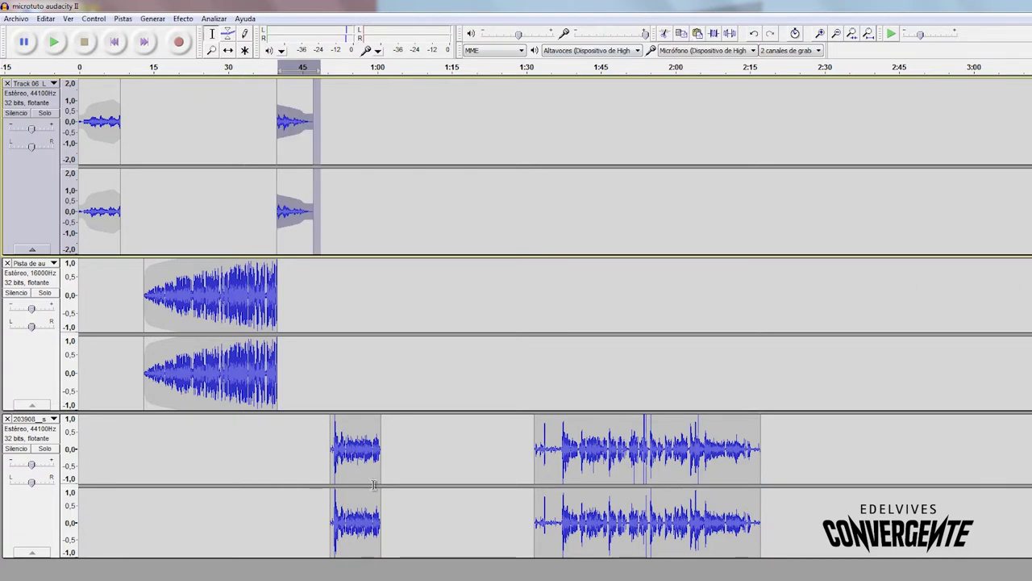
Step: Select the end portion of the third track's short clip and shift that clip to start at about 45 s
{"action": "left_click_drag", "start_coordinate": [361, 464], "coordinate": [337, 467]}
{"action": "left_click", "coordinate": [229, 51]}
{"action": "left_click_drag", "start_coordinate": [364, 446], "coordinate": [344, 402]}
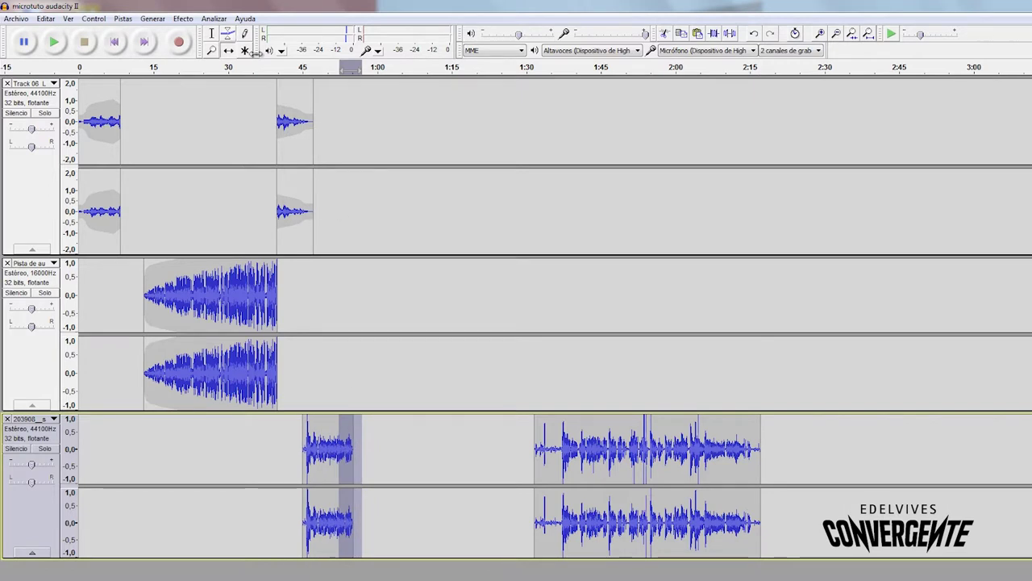
Step: Play the project from about 44 s to hear the transition between the clips, and stop playback
{"action": "left_click", "coordinate": [295, 68]}
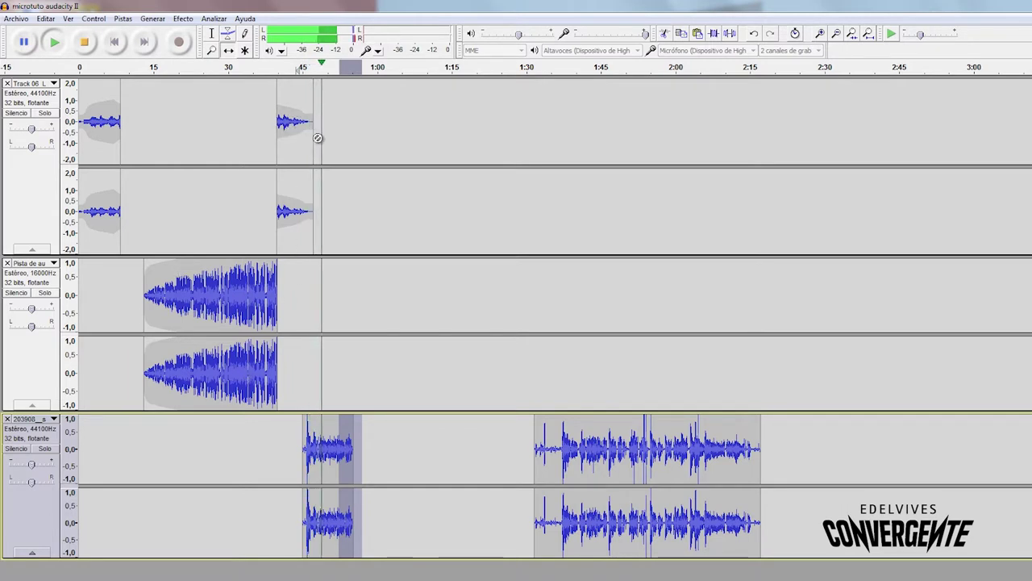
{"action": "key", "text": "space"}
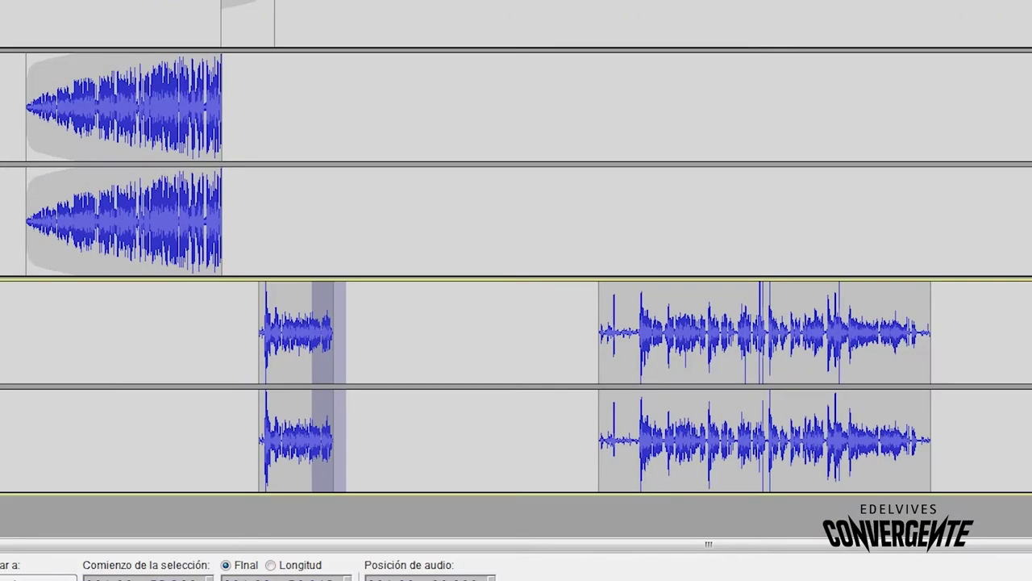
{"action": "left_click", "coordinate": [344, 55]}
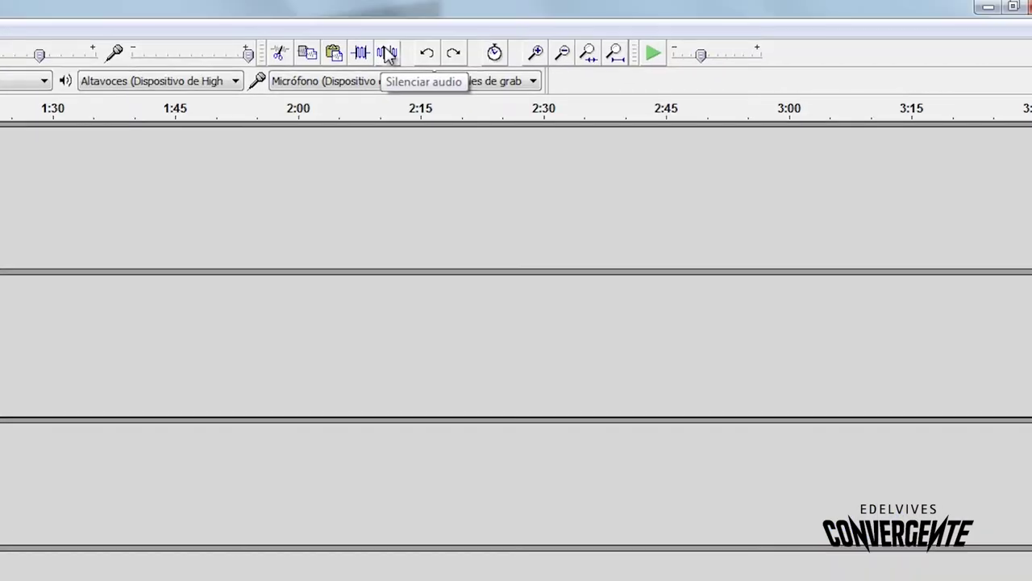
{"action": "left_click", "coordinate": [388, 53]}
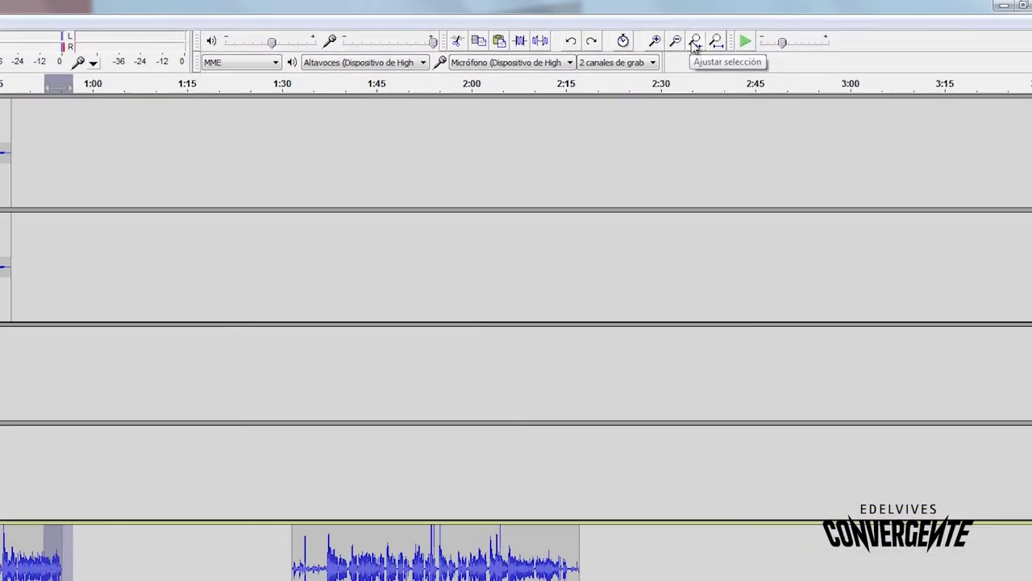
Step: Fit the selected audio to the window and return to a view of the whole project
{"action": "left_click", "coordinate": [574, 64]}
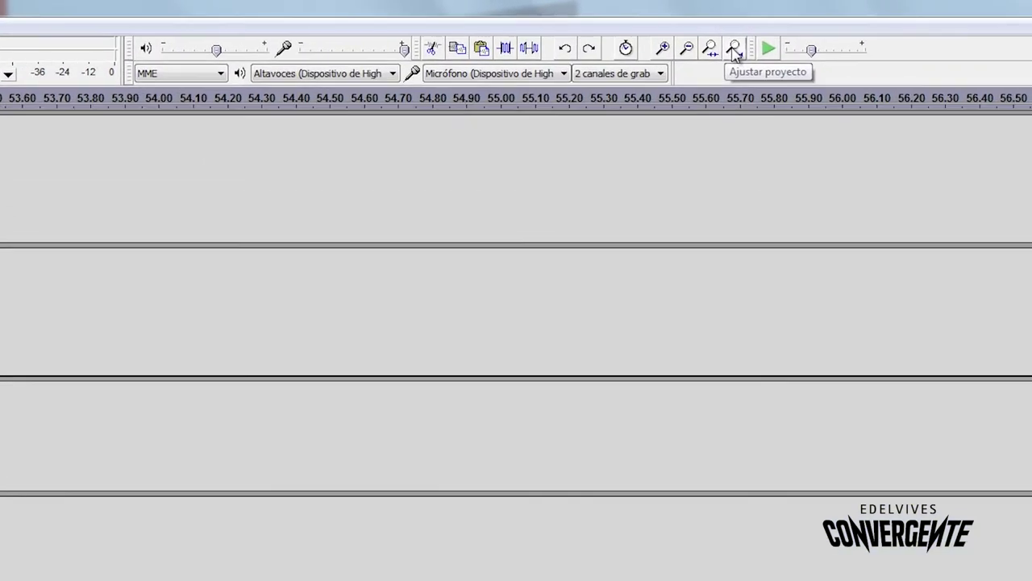
{"action": "left_click", "coordinate": [734, 50]}
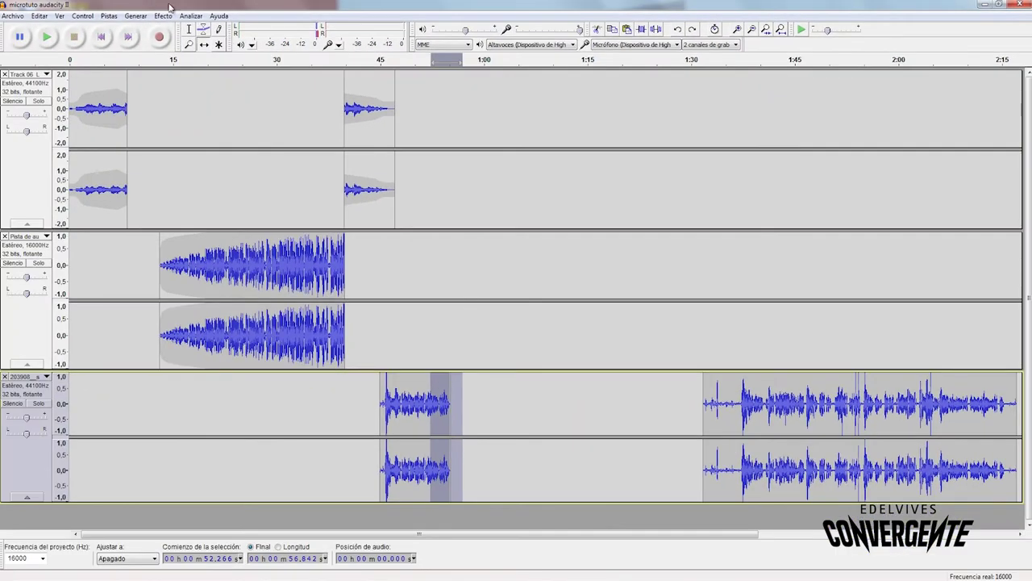
Step: Select the third track's audio from about 42.9 s to 1:00.2, spanning the whole short clip
{"action": "left_click_drag", "start_coordinate": [366, 419], "coordinate": [484, 417]}
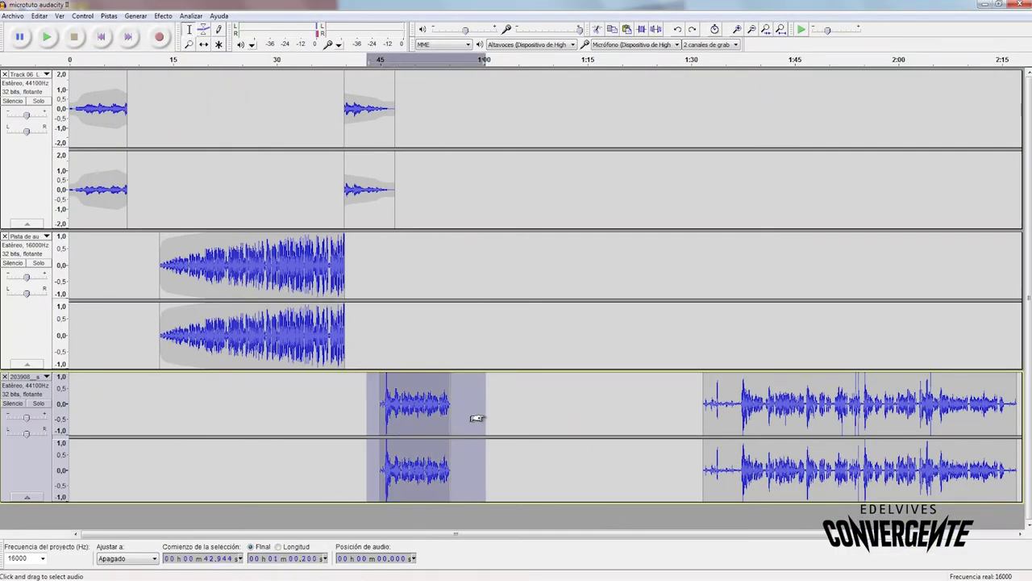